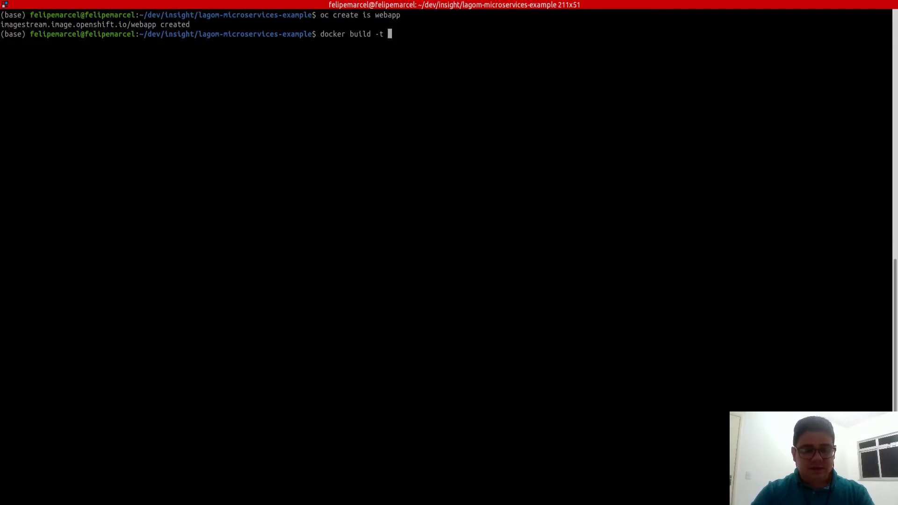
Step: Build a Docker image tagged webapp from the webapp/ directory
type("webapp w")
key("Tab")
key("Return")
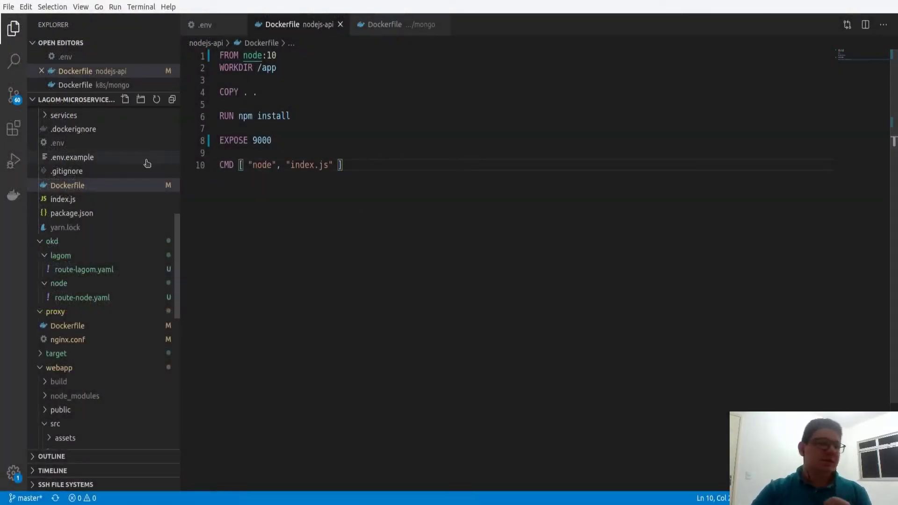
Step: Open the Dockerfile in the webapp folder in the code editor and review its build instructions
scroll(76, 234, "up", 3)
scroll(77, 234, "up", 2)
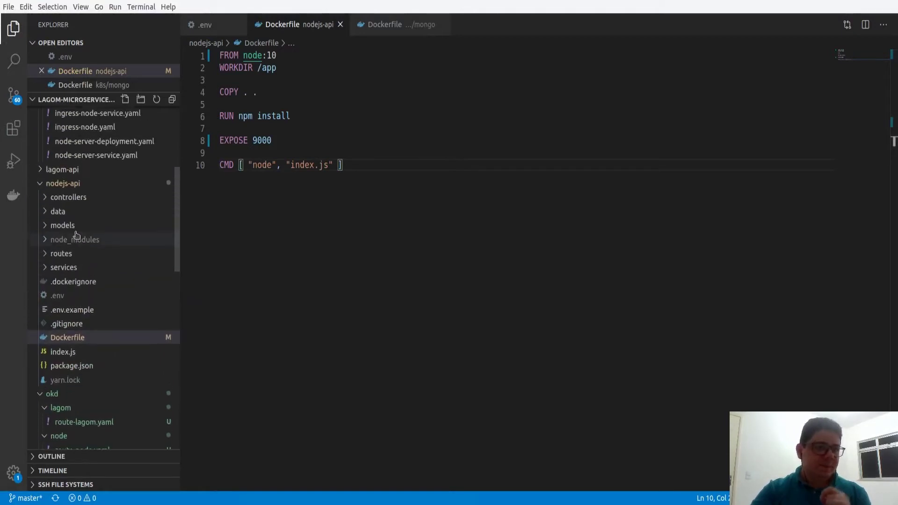
scroll(75, 228, "down", 6)
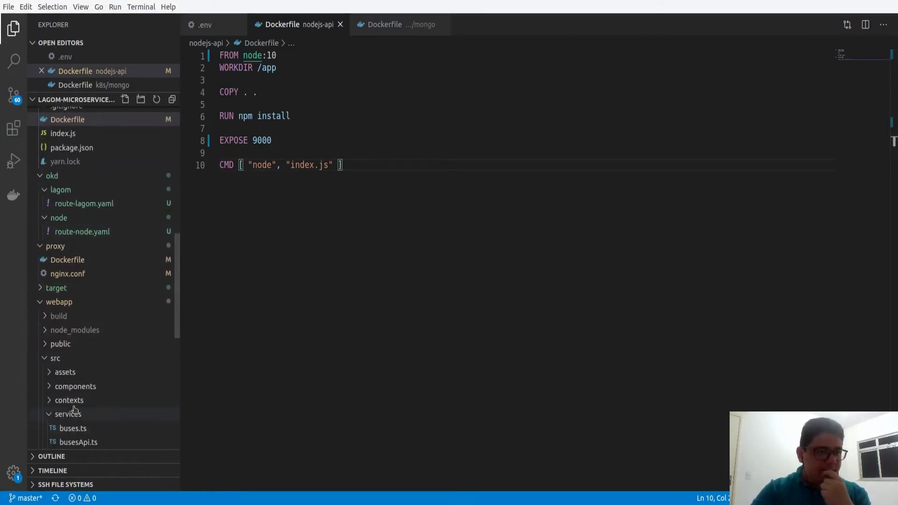
scroll(56, 316, "down", 4)
scroll(94, 323, "down", 2)
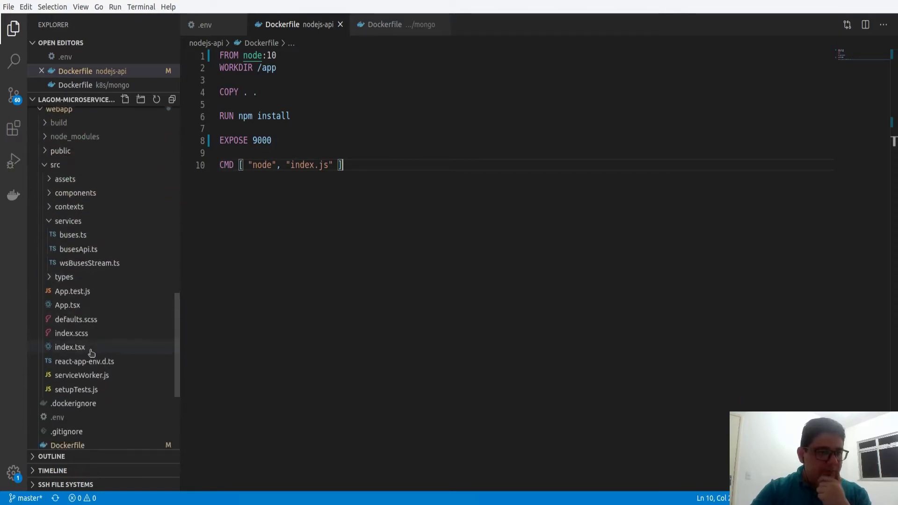
left_click(75, 401)
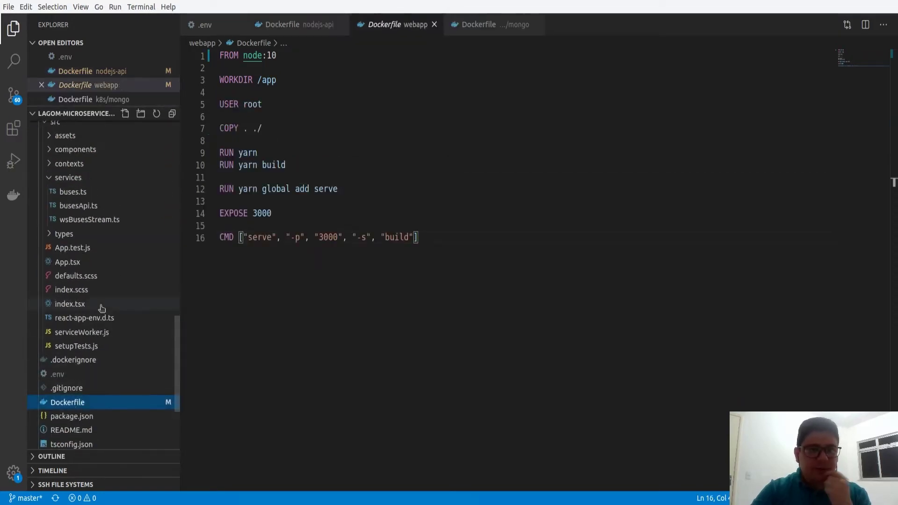
left_click(314, 189)
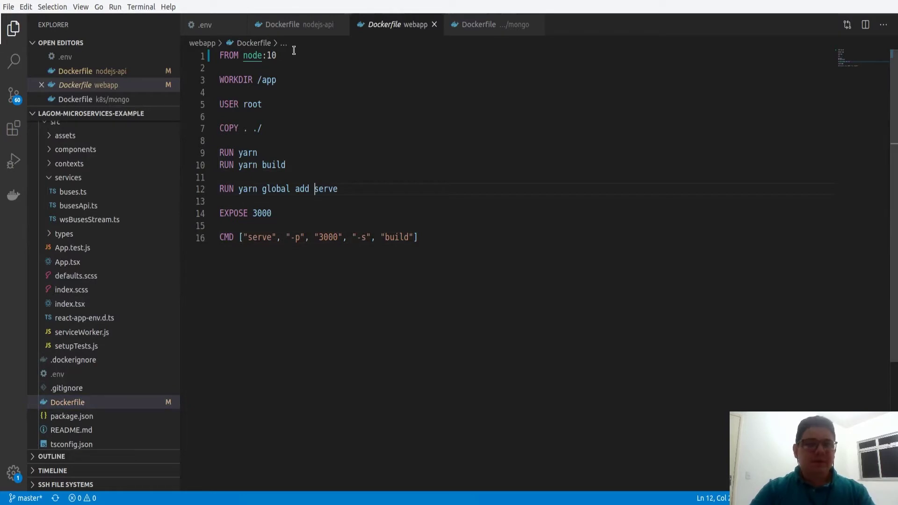
Step: Try the alias "as stage" on the FROM node:10 line, remove it again and save the webapp Dockerfile
left_click(294, 51)
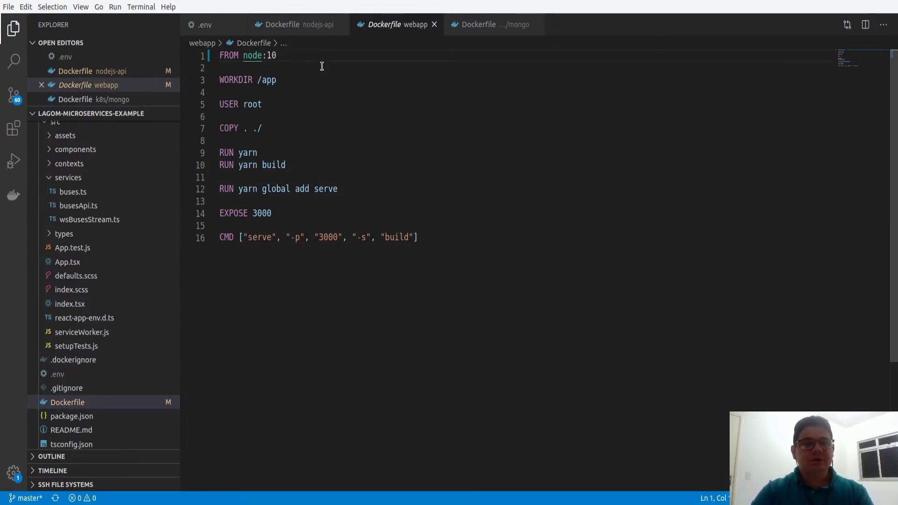
type("as bui")
key("BackSpace")
key("BackSpace")
key("BackSpace")
type("stage")
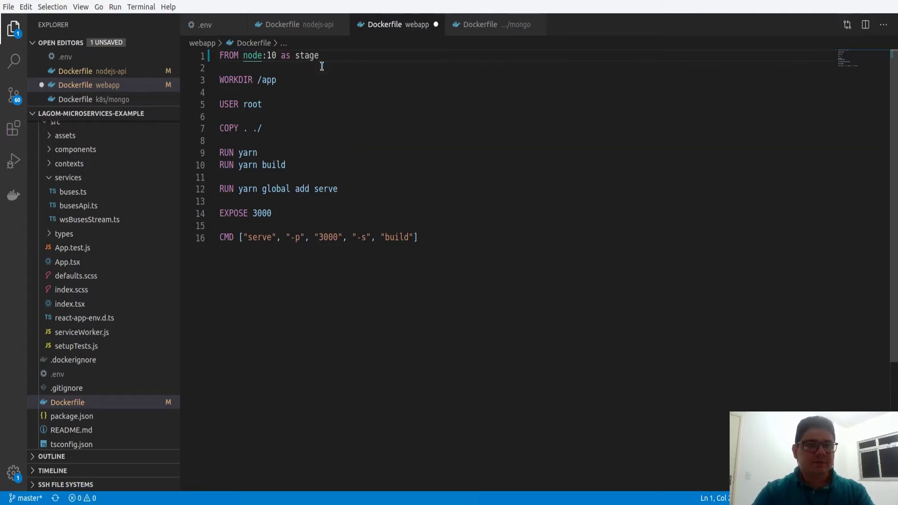
key("ctrl+shift+Left")
key("ctrl+shift+Left")
key("BackSpace")
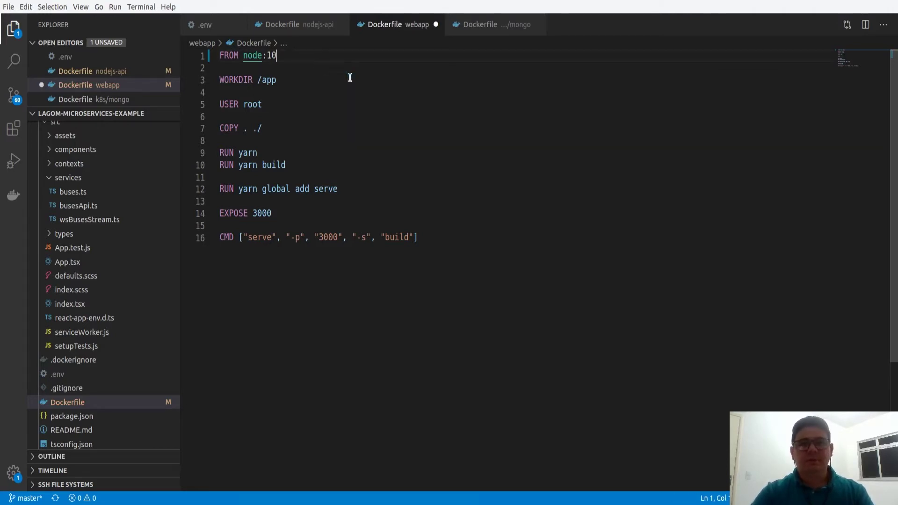
left_click(467, 150)
key("ctrl+s")
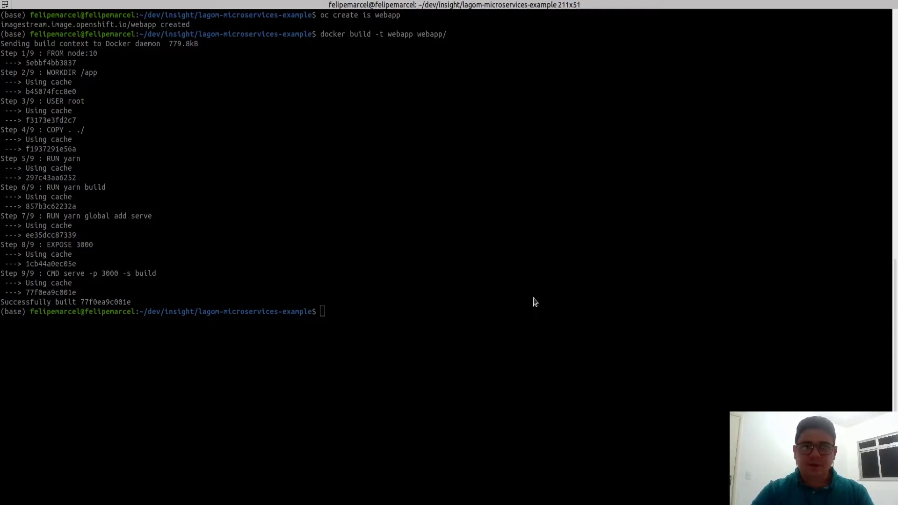
Step: Switch to the OpenShift web console and view the deployments of the sis-bus project
key("alt+Tab")
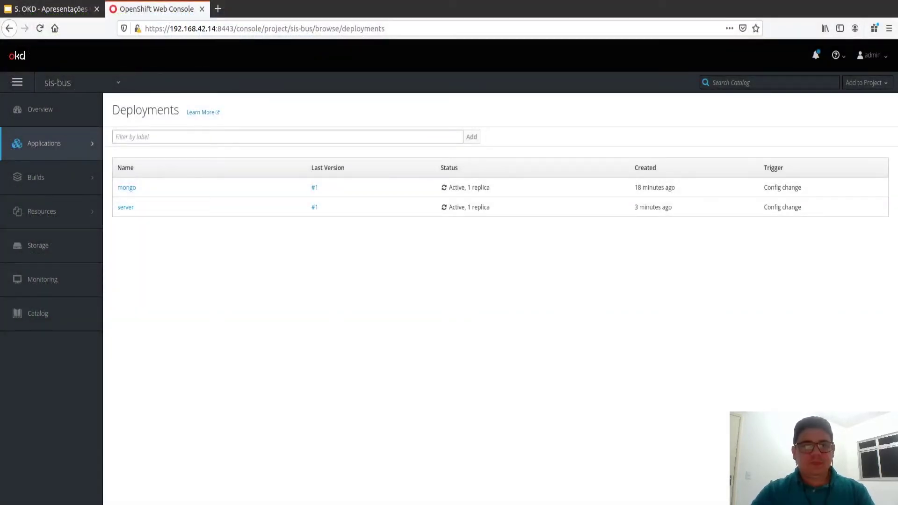
mouse_move(66, 142)
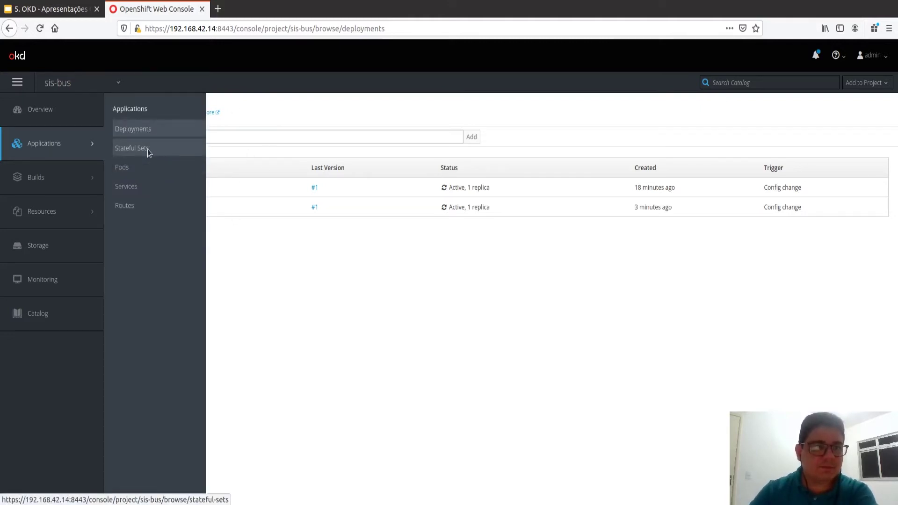
left_click(147, 129)
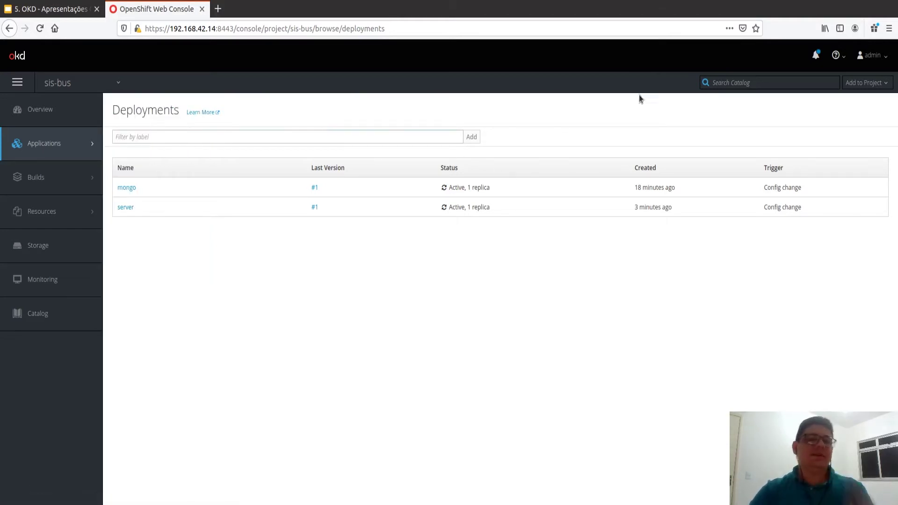
Step: Try to choose a tag for the sis-bus/webapp image stream in a new image deployment, and reload the page
left_click(857, 83)
left_click(842, 115)
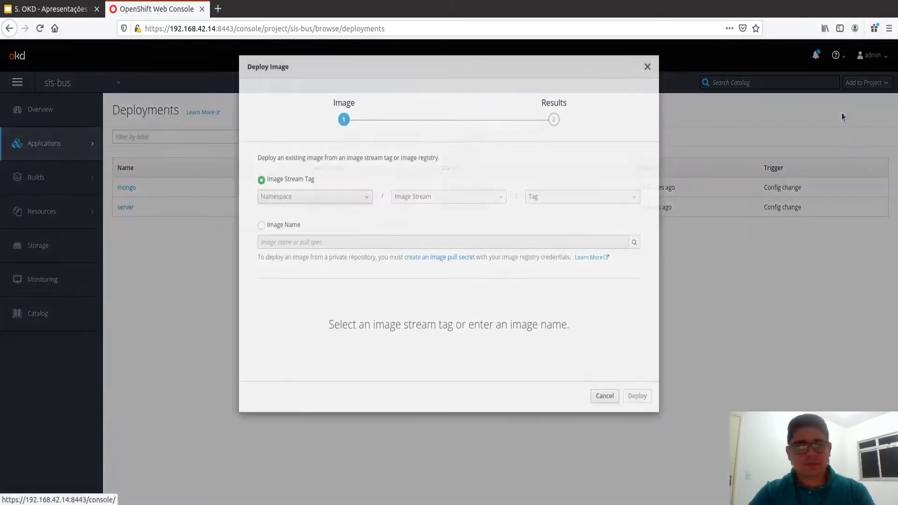
left_click(352, 214)
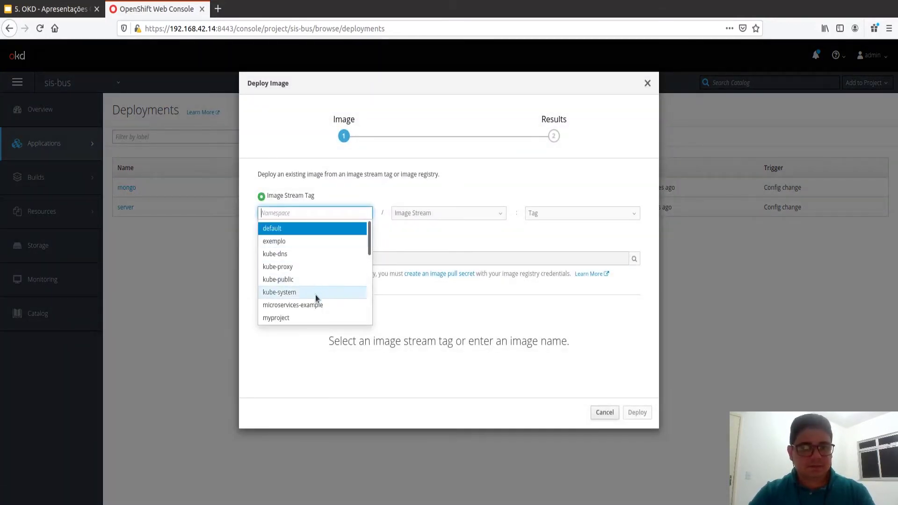
scroll(314, 299, "down", 5)
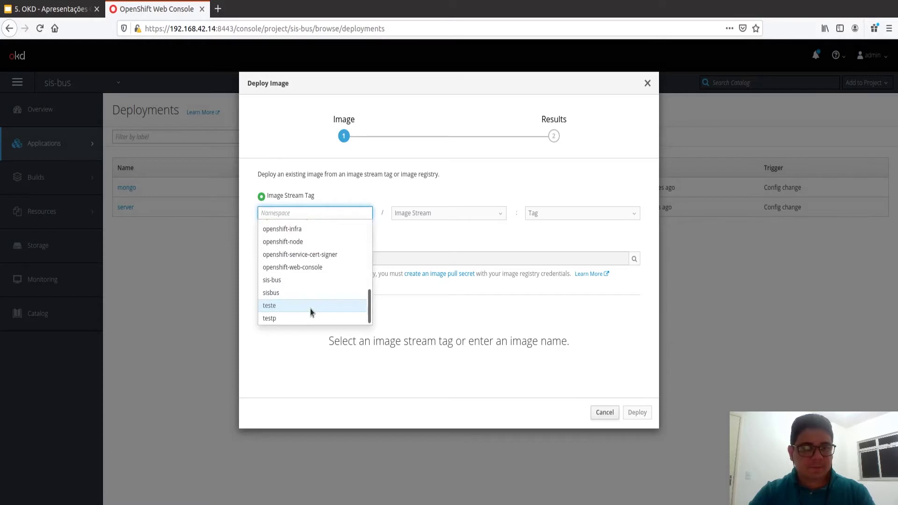
left_click(326, 279)
left_click(451, 212)
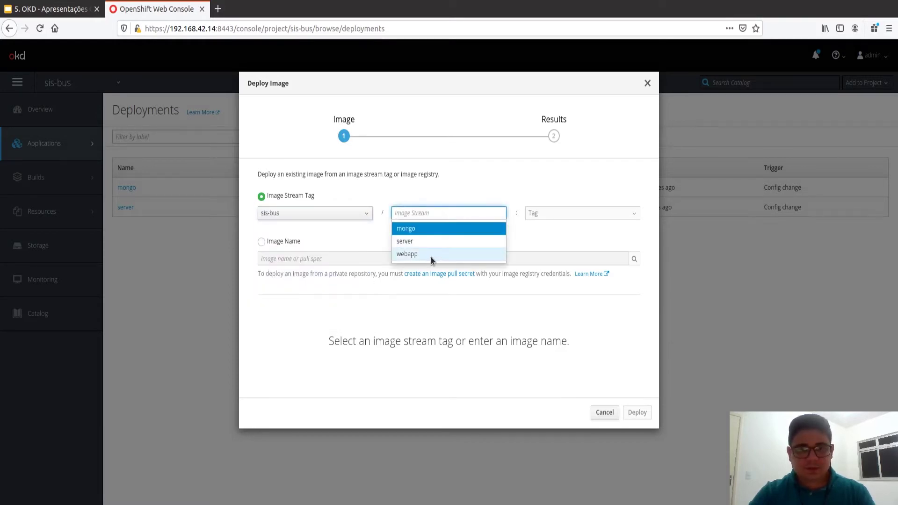
left_click(431, 257)
left_click(560, 213)
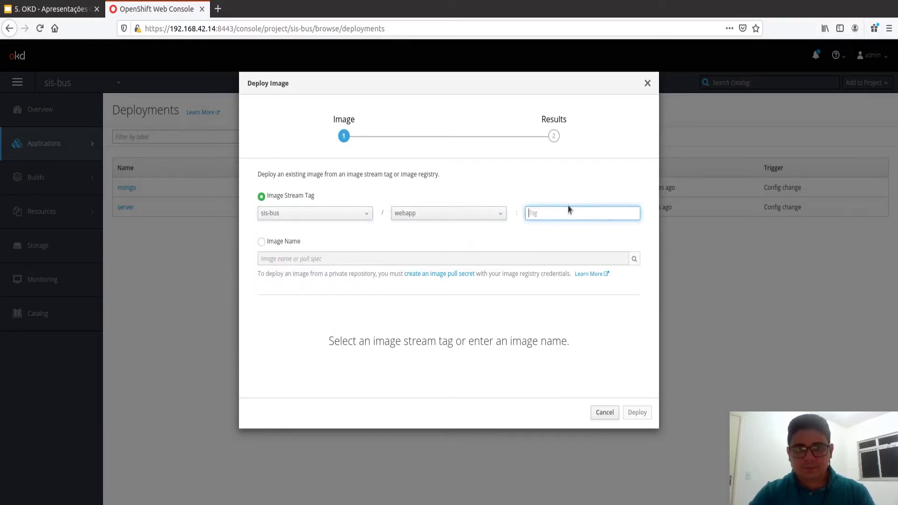
key("F5")
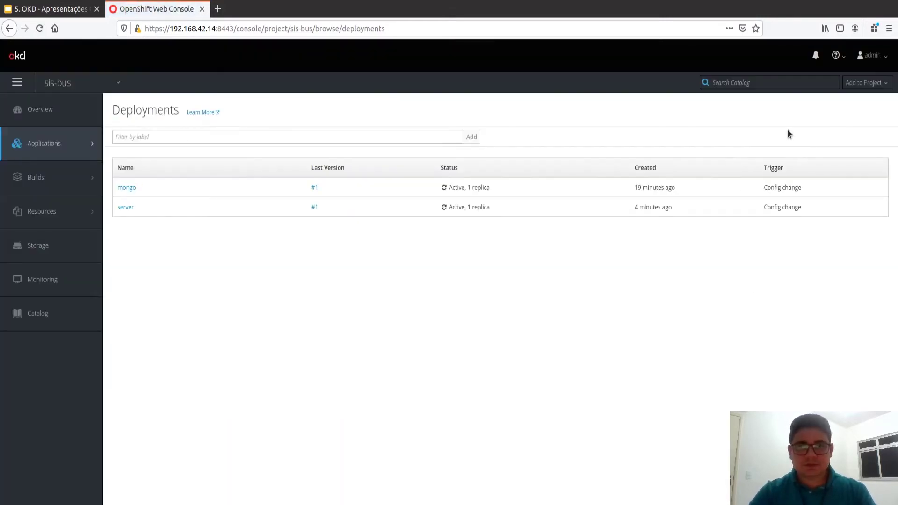
Step: Start the image deployment again with namespace sis-bus and image stream webapp, and check for available tags
left_click(871, 84)
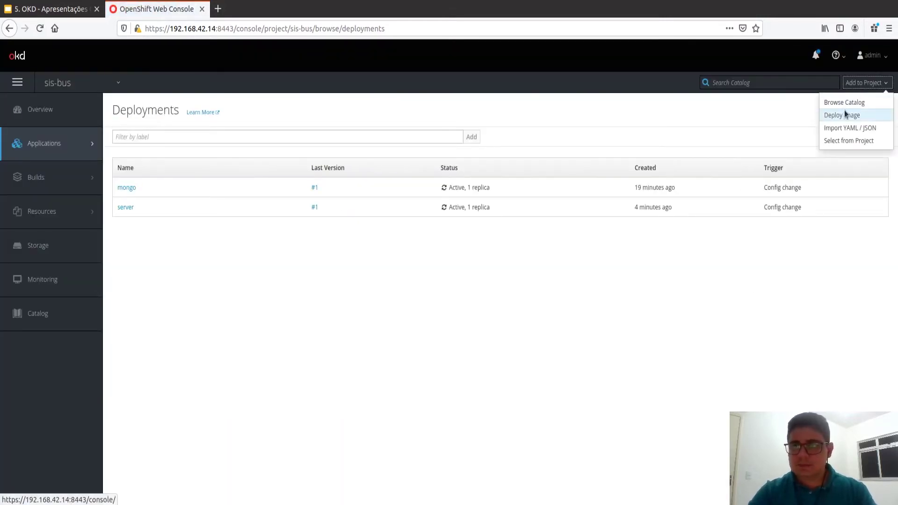
left_click(846, 115)
left_click(341, 212)
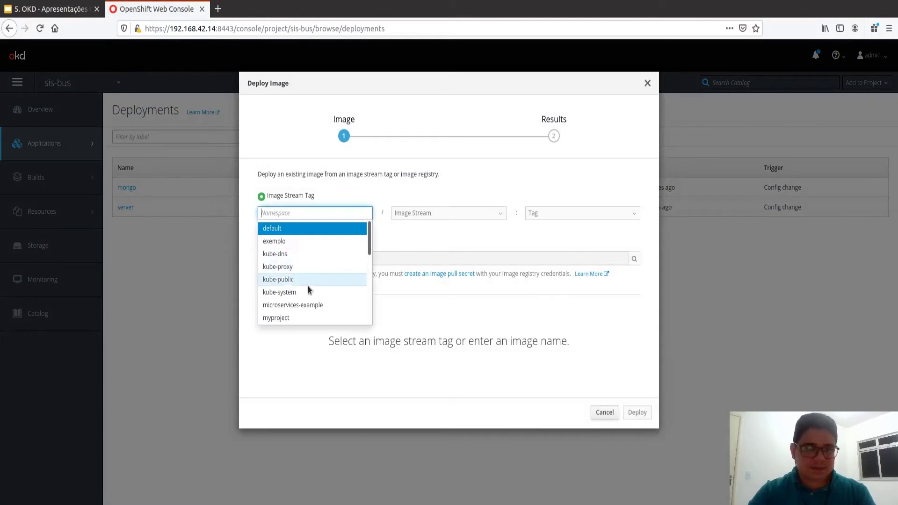
scroll(302, 321, "down", 5)
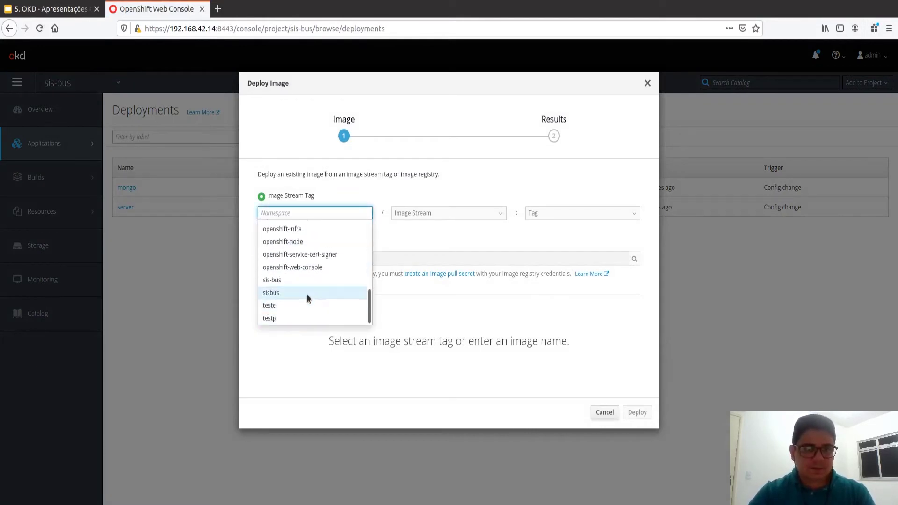
left_click(313, 280)
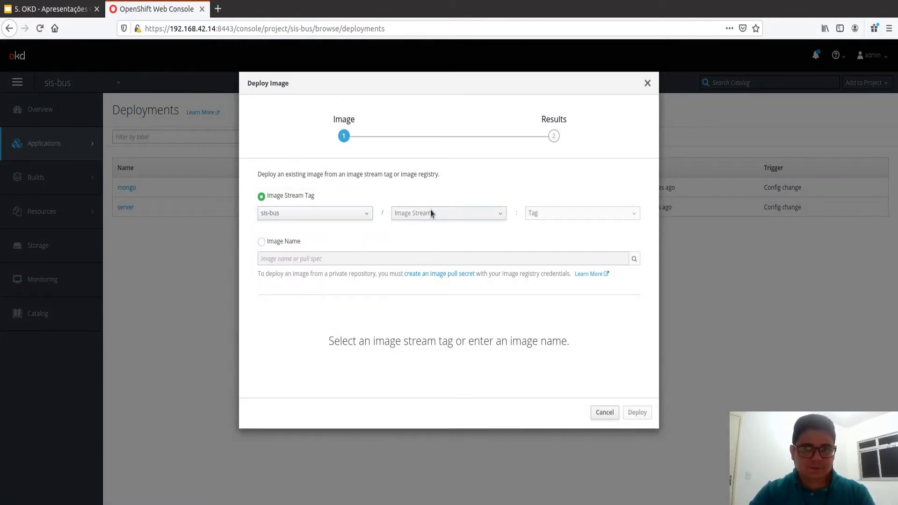
left_click(430, 212)
left_click(407, 254)
left_click(562, 215)
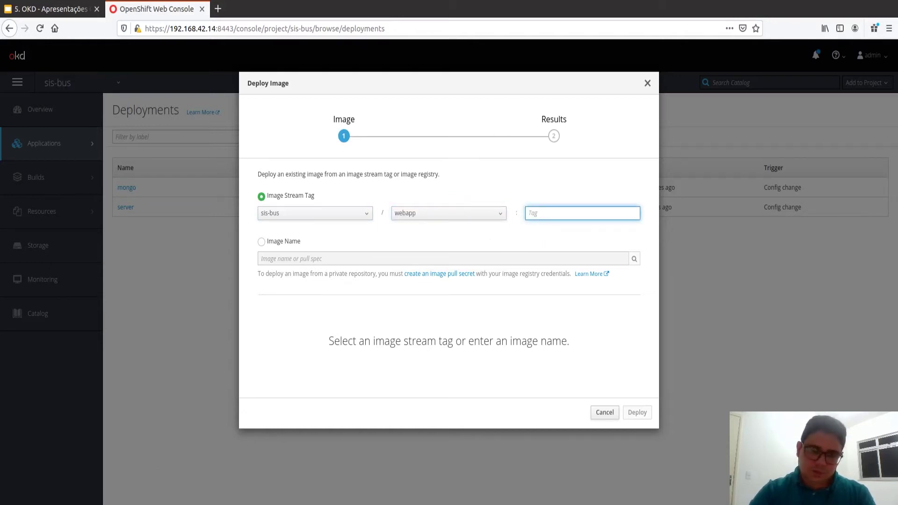
Step: Switch to the terminal and tag the webapp image for the OpenShift registry as $(oc registry info)/sis-bus/webapp
left_click(335, 293)
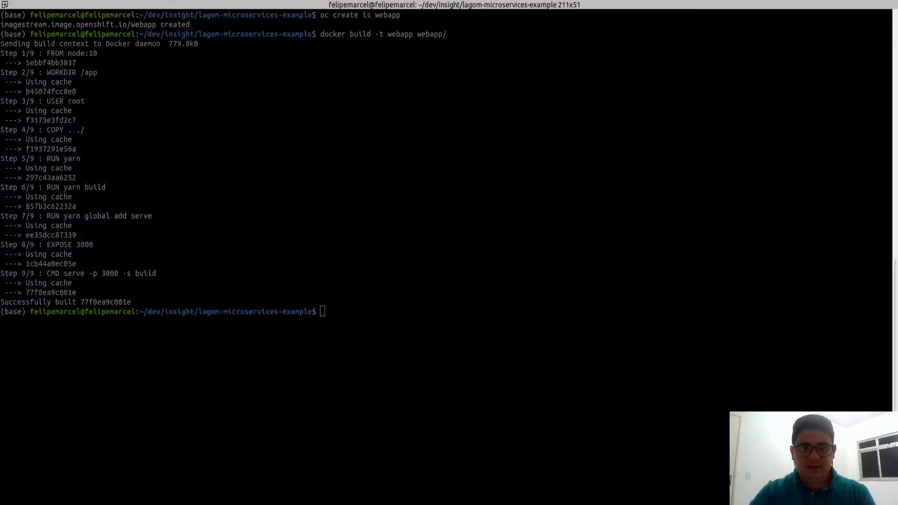
type("docker a")
type("ag ")
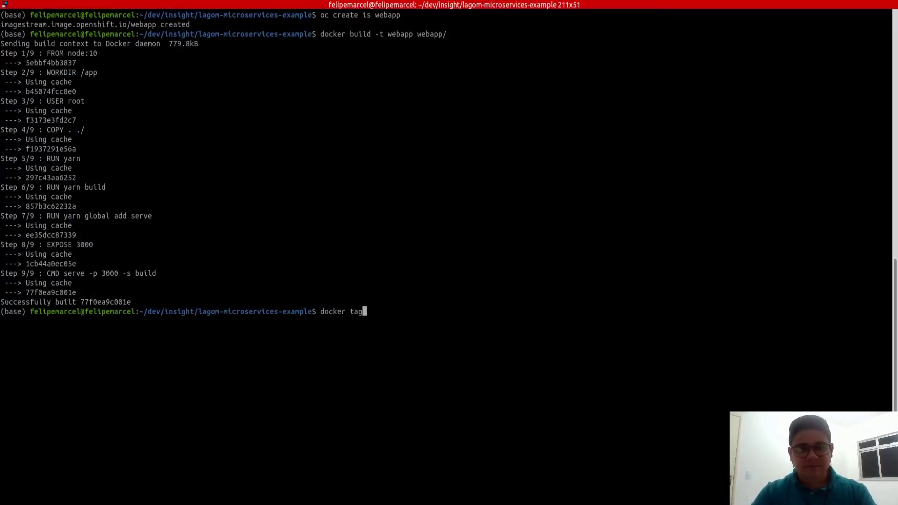
type("weba")
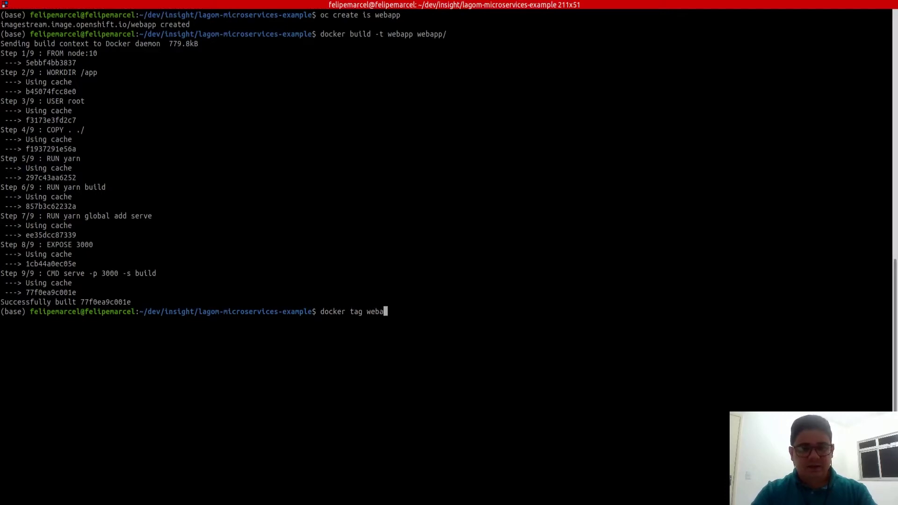
type("pp $(oc regi")
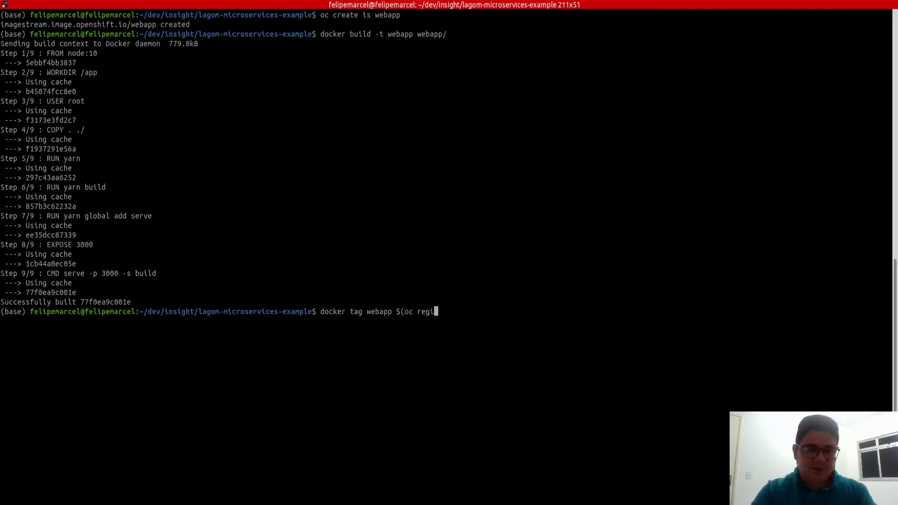
type("stry info")
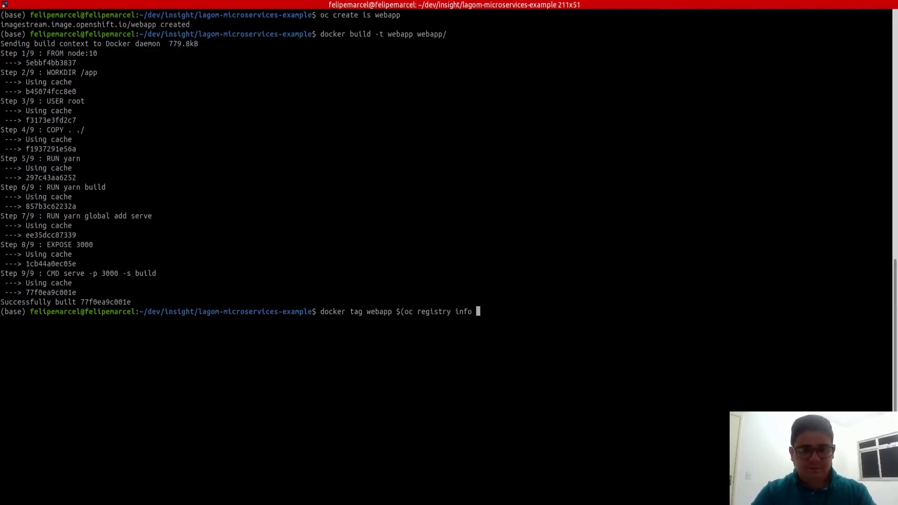
type(")/webapp")
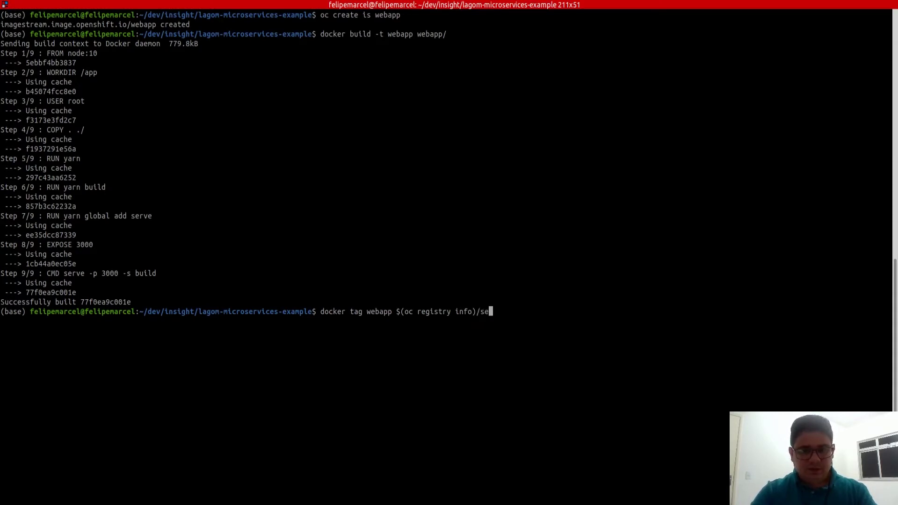
type("/")
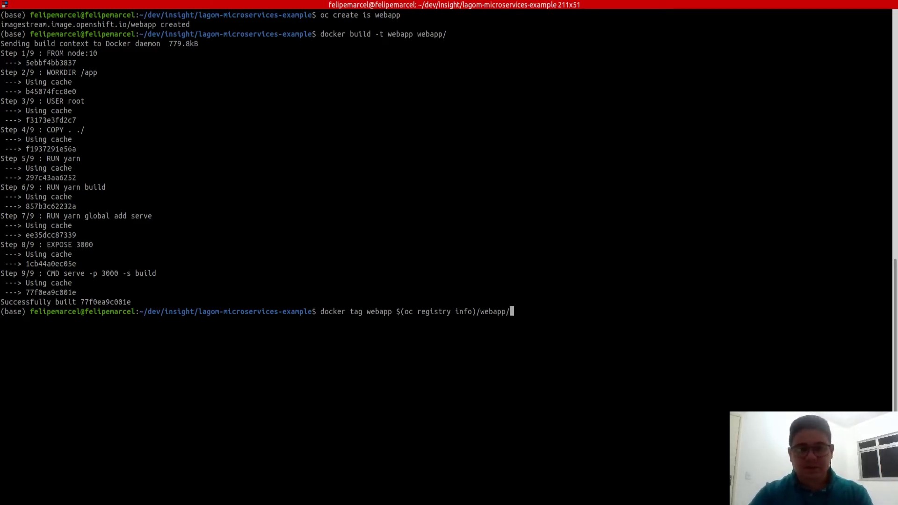
key("ctrl+Left")
type("sis-bus")
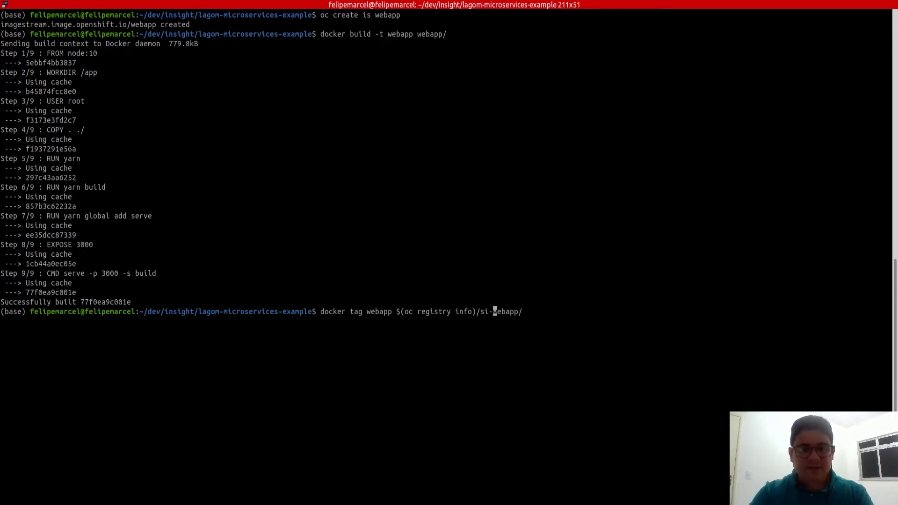
type("/")
key("End")
type("]")
key("BackSpace")
key("BackSpace")
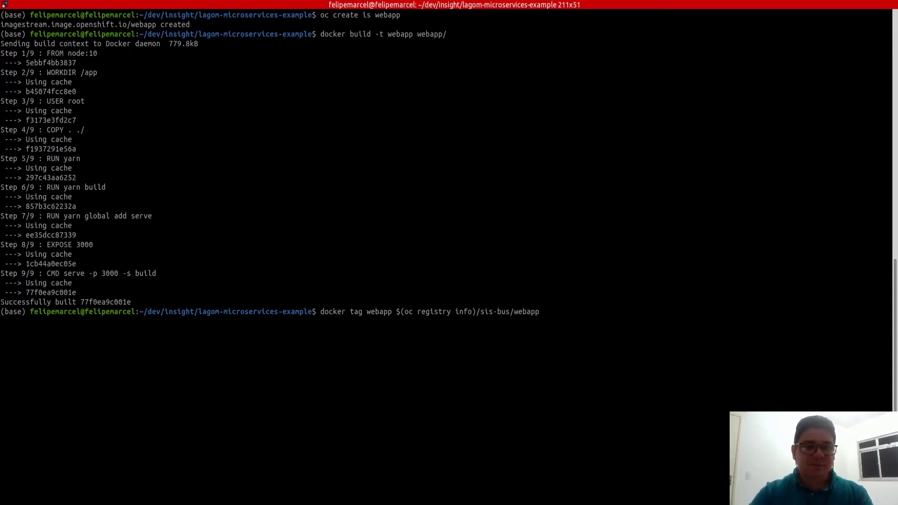
key("Return")
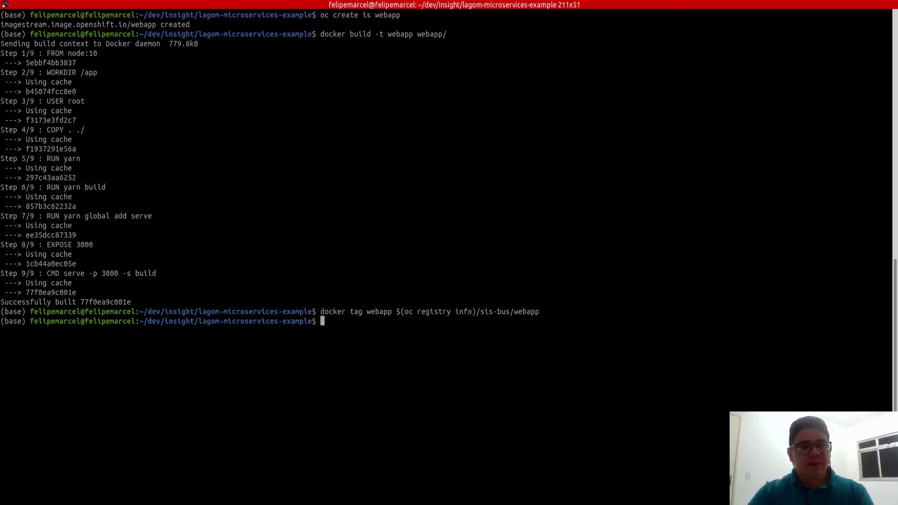
key("Up")
key("ctrl+a")
key("ctrl+k")
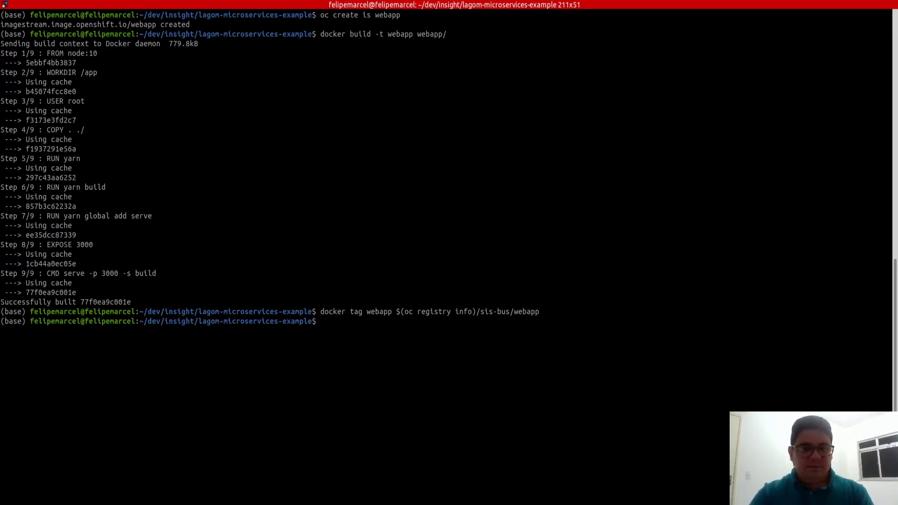
Step: Push the tagged webapp image to the OpenShift registry with docker push $(oc registry info)/sis-bus/webapp
key("Up")
key("ctrl+a")
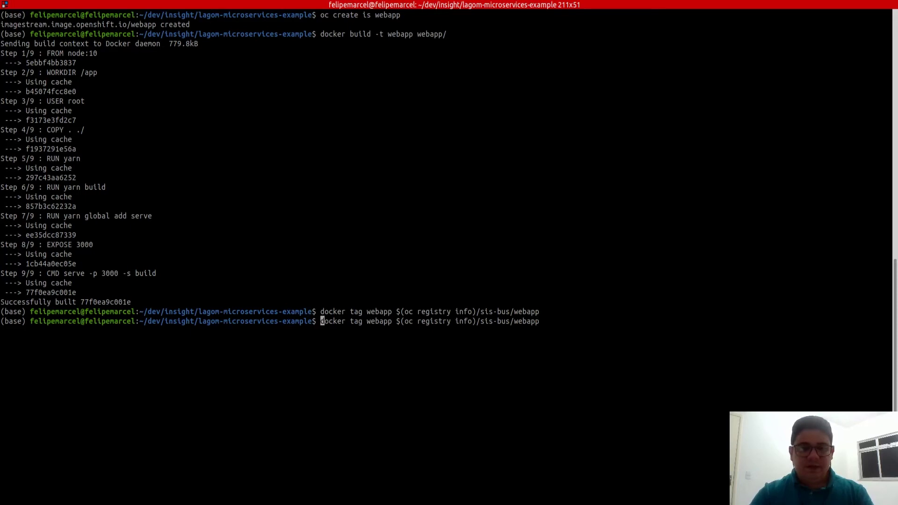
key("Right")
key("Right")
key("Right")
key("Right")
key("Right")
key("Right")
key("Right")
key("Right")
key("Right")
key("Right")
key("Right")
key("Right")
key("Right")
key("BackSpace")
key("BackSpace")
key("BackSpace")
key("BackSpace")
key("BackSpace")
key("BackSpace")
key("BackSpace")
key("BackSpace")
key("BackSpace")
key("BackSpace")
key("BackSpace")
key("BackSpace")
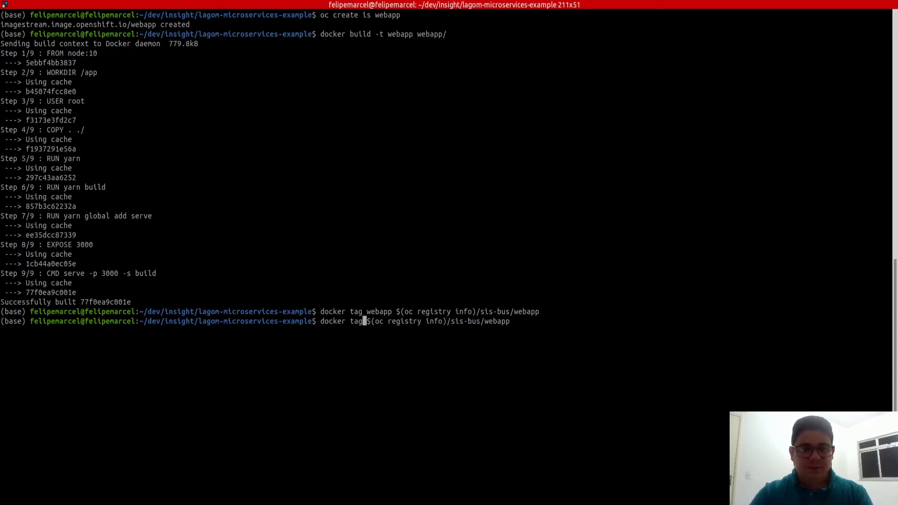
type("r push")
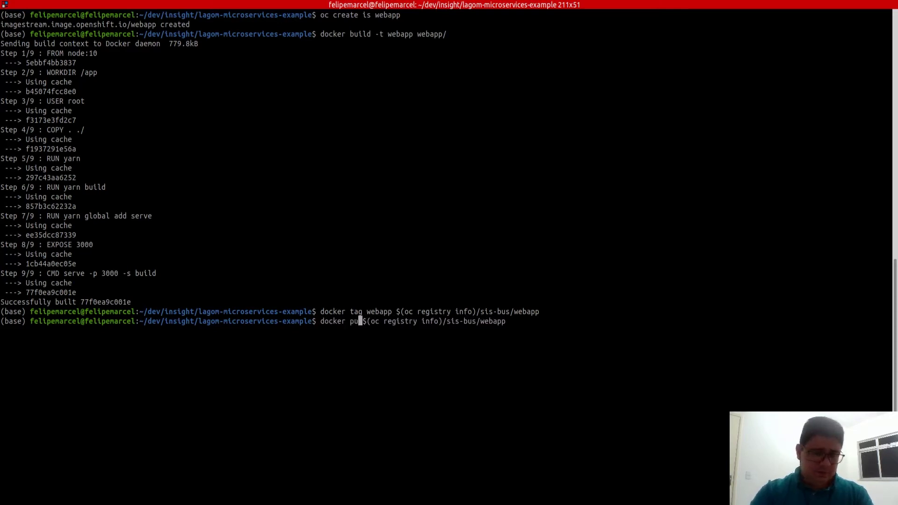
key("Return")
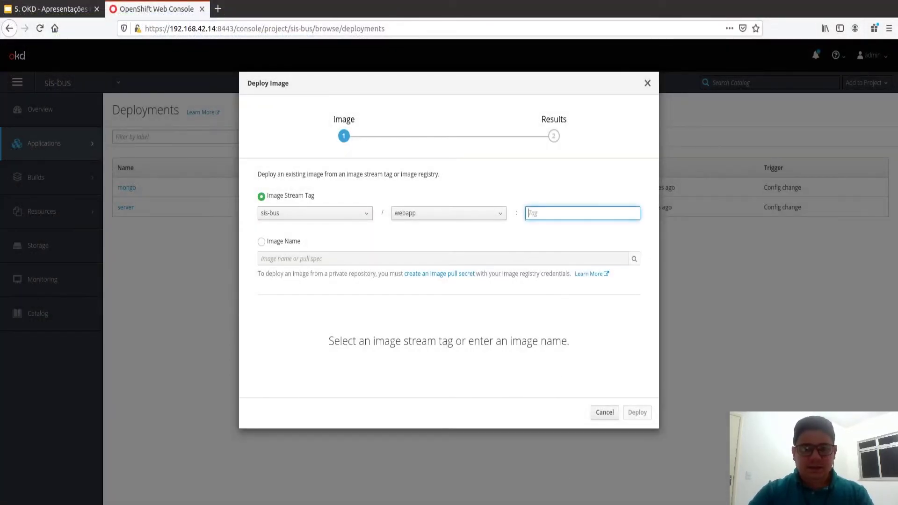
Step: Switch to the OpenShift web console and start a new image deployment using image stream tag sis-bus/webapp:latest
left_click(427, 211)
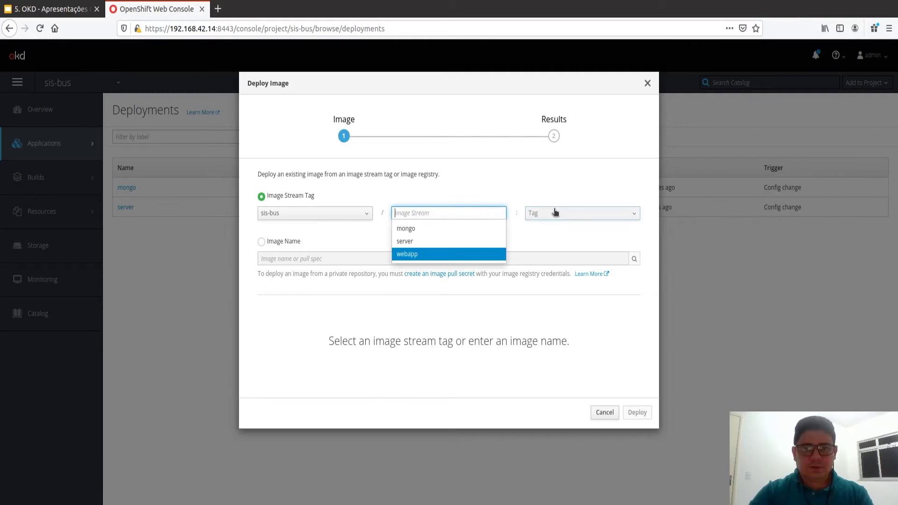
left_click(555, 211)
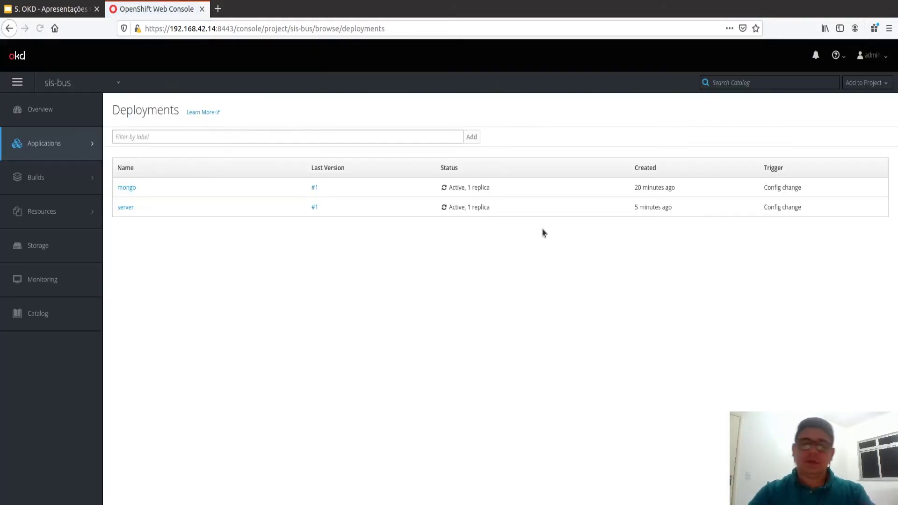
left_click(868, 85)
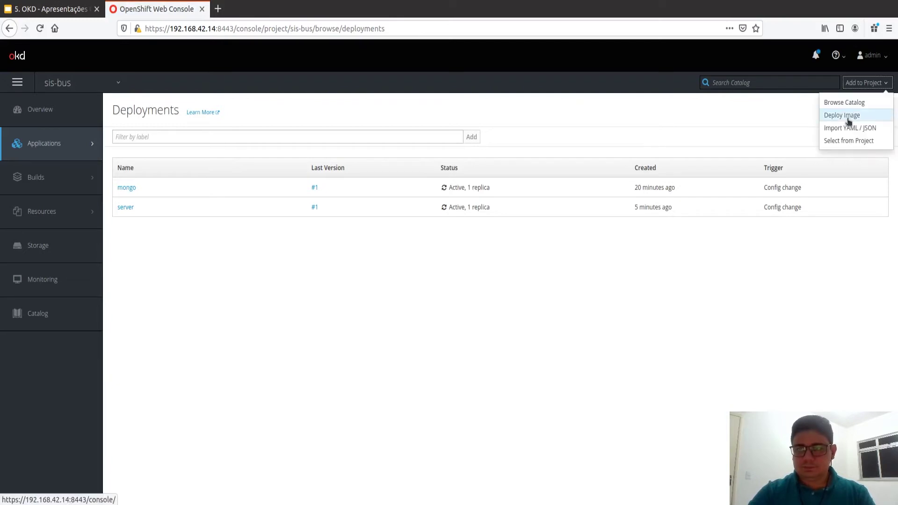
left_click(852, 115)
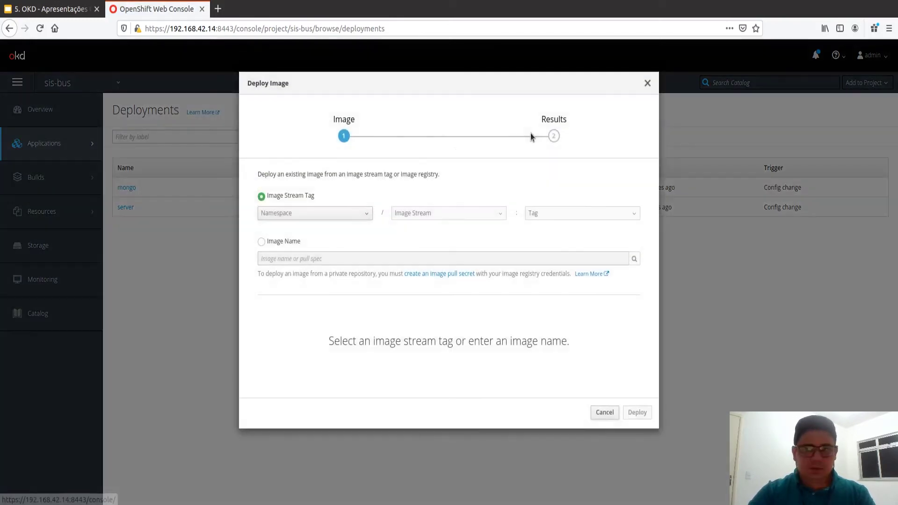
left_click(322, 216)
scroll(301, 290, "down", 5)
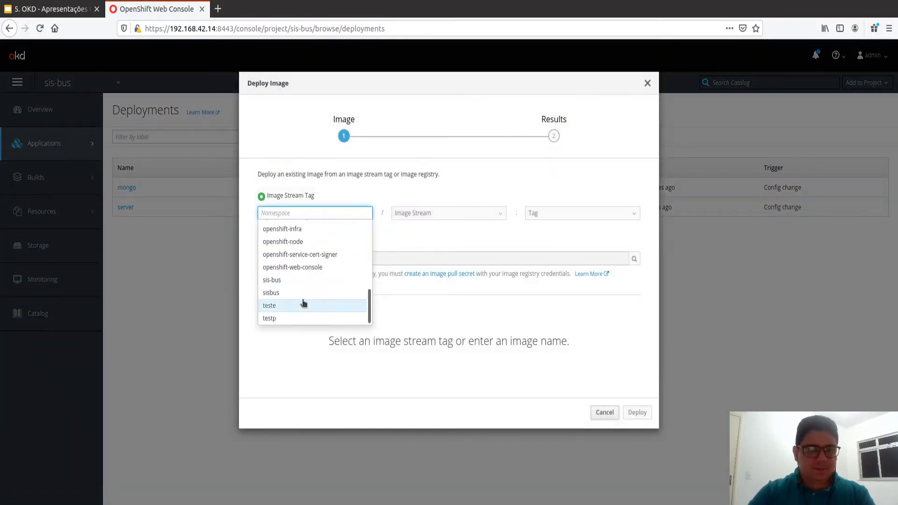
left_click(303, 281)
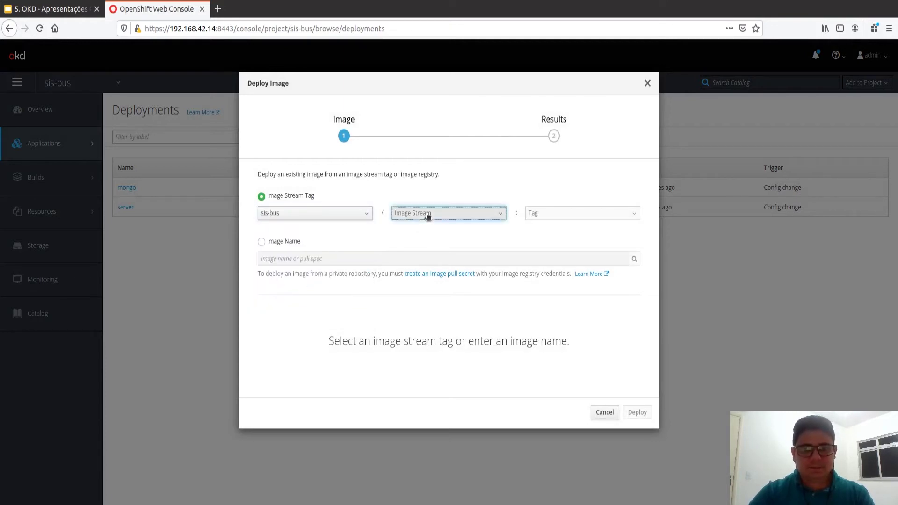
left_click(428, 215)
left_click(412, 255)
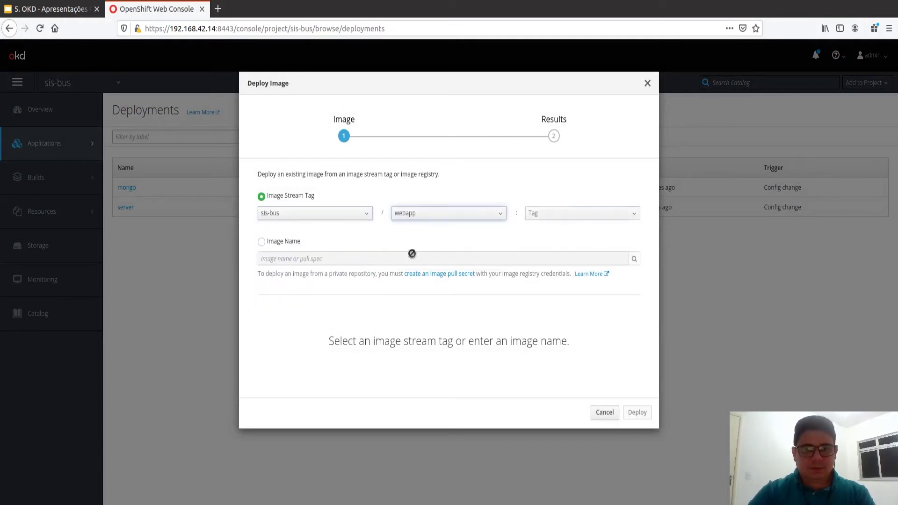
left_click(560, 213)
left_click(550, 229)
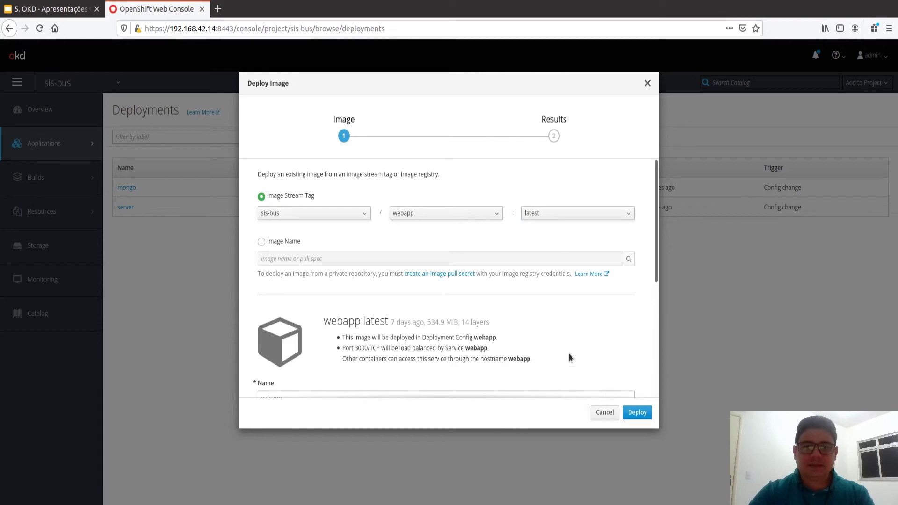
scroll(561, 280, "down", 3)
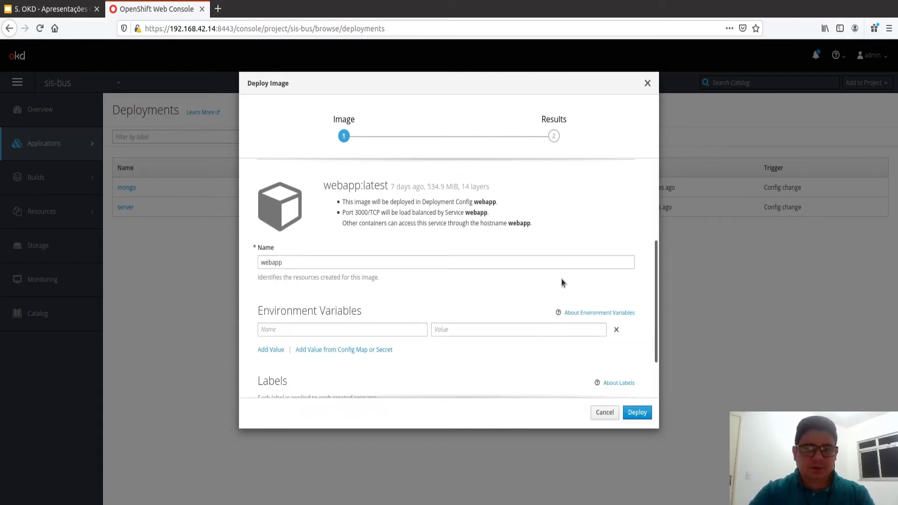
scroll(423, 291, "down", 2)
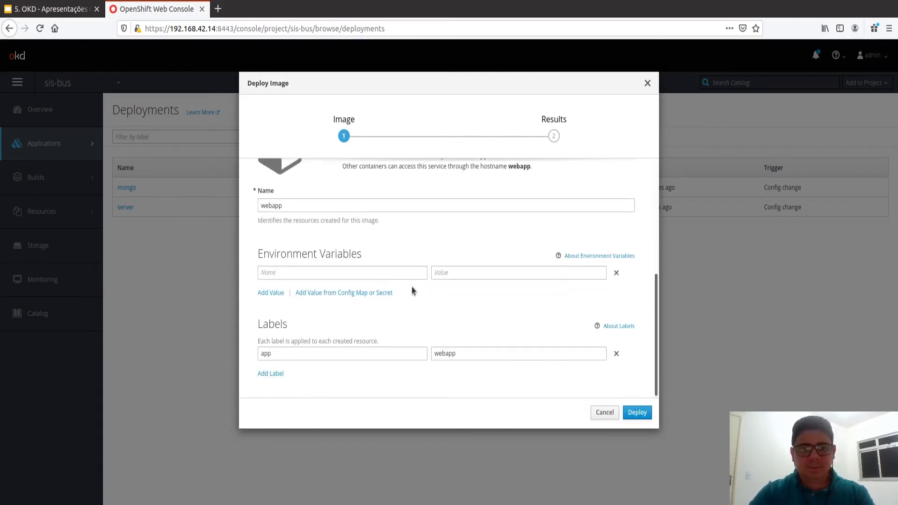
left_click(361, 293)
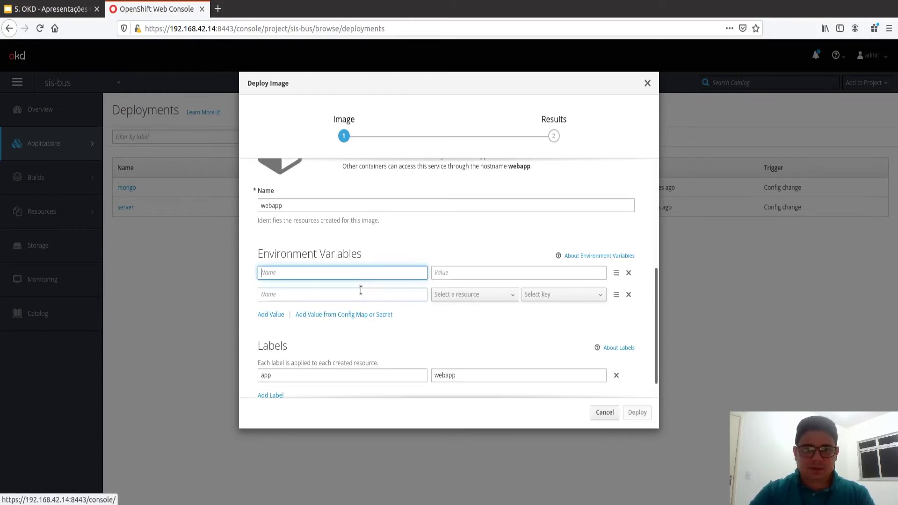
left_click(460, 295)
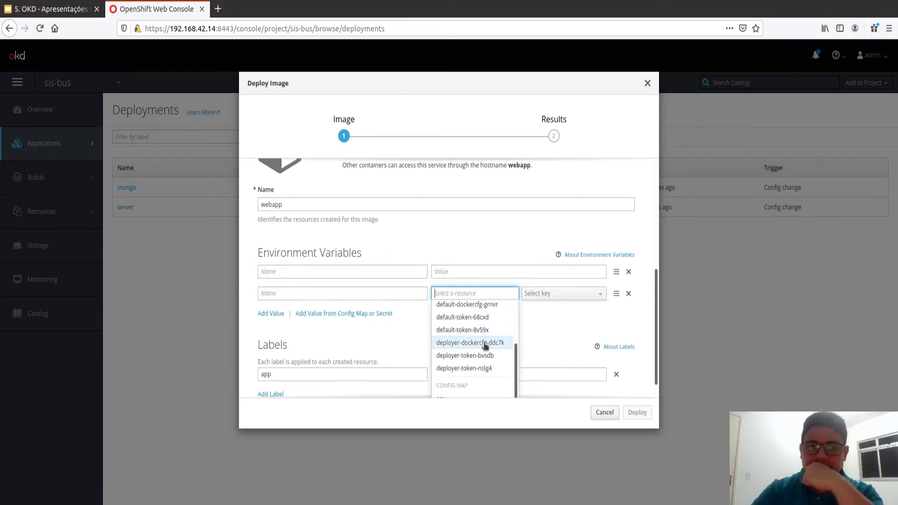
scroll(468, 346, "down", 2)
left_click(459, 375)
left_click(547, 276)
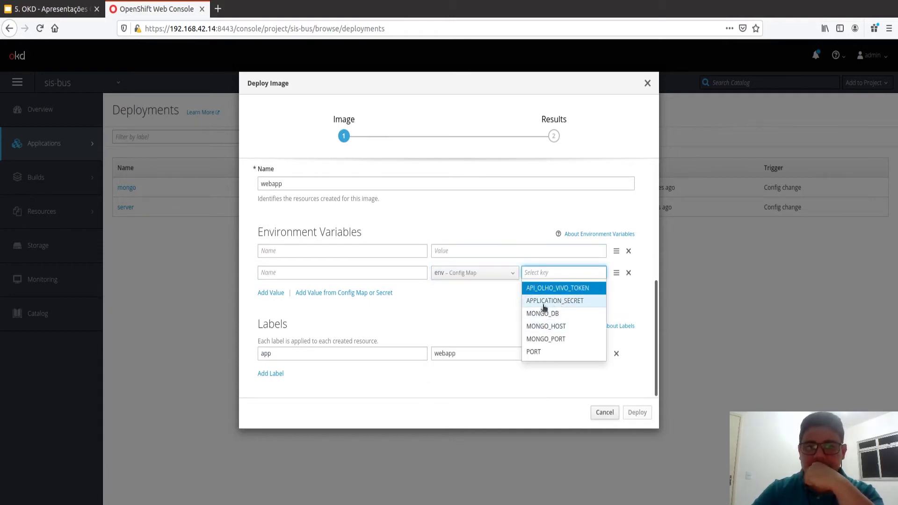
left_click(475, 307)
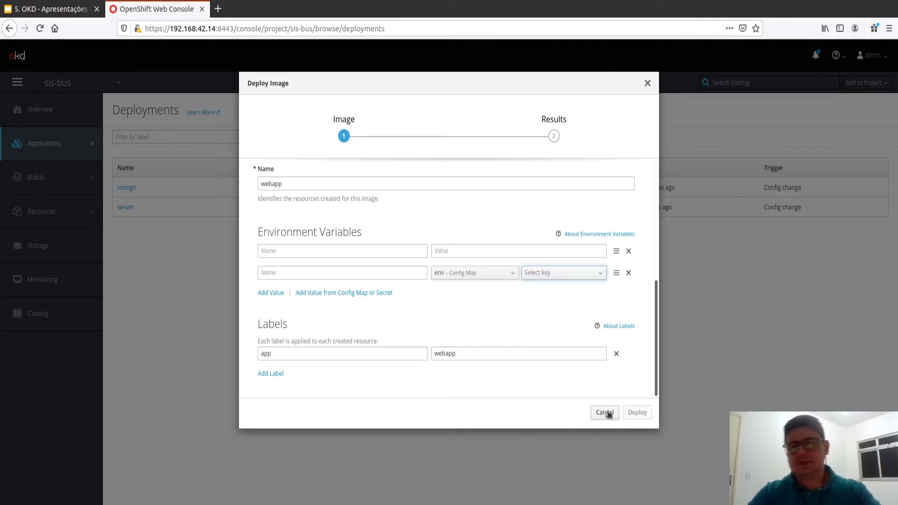
scroll(580, 354, "up", 2)
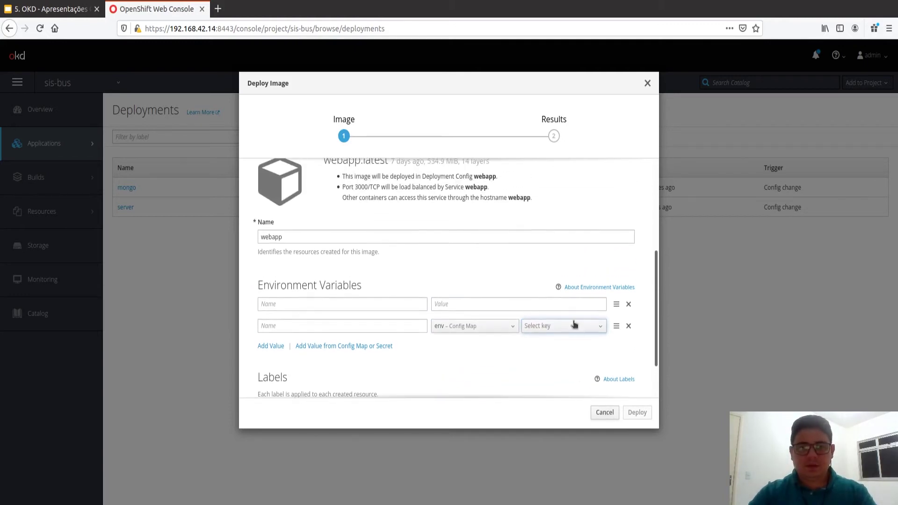
left_click(628, 326)
Step: Deploy the webapp image without environment variables and open the webapp deployment from the project's deployments
left_click(637, 417)
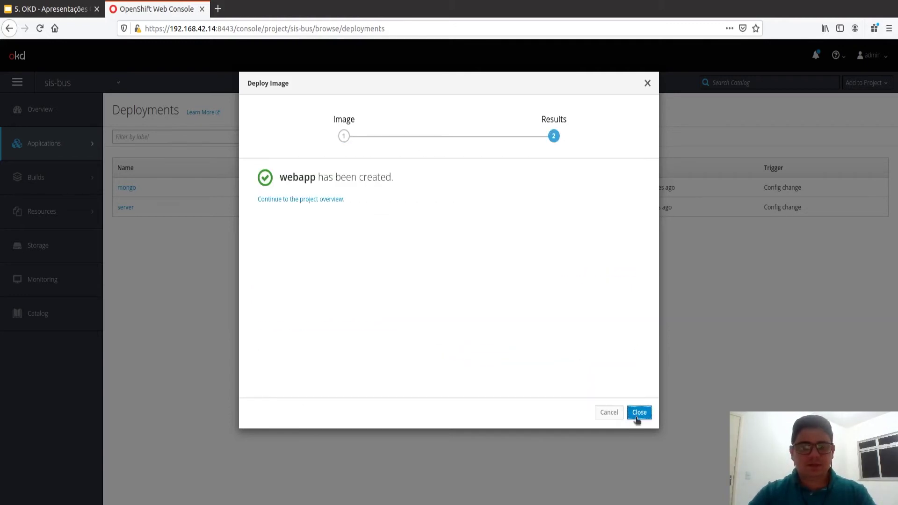
left_click(640, 412)
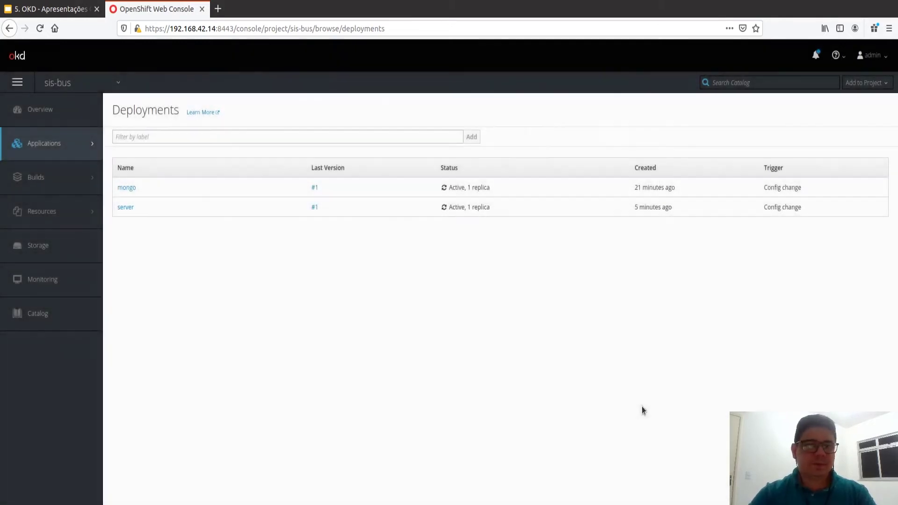
left_click(134, 135)
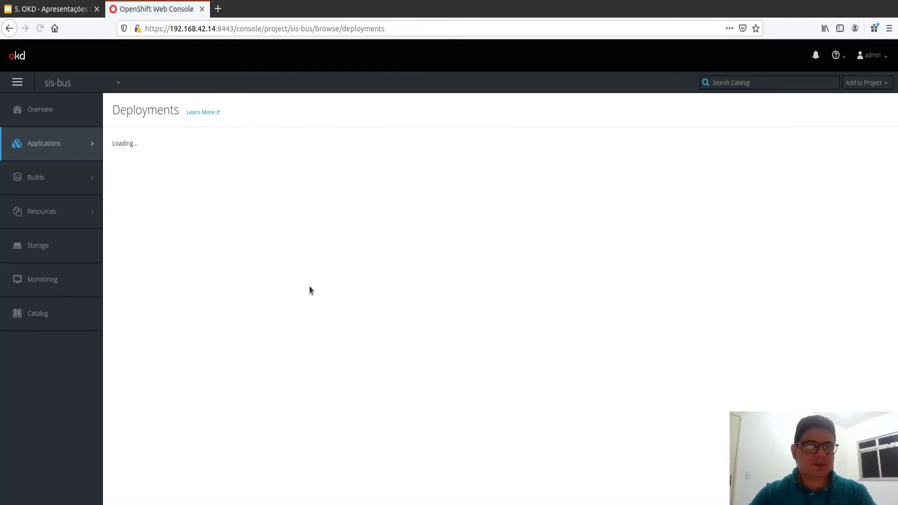
left_click(124, 228)
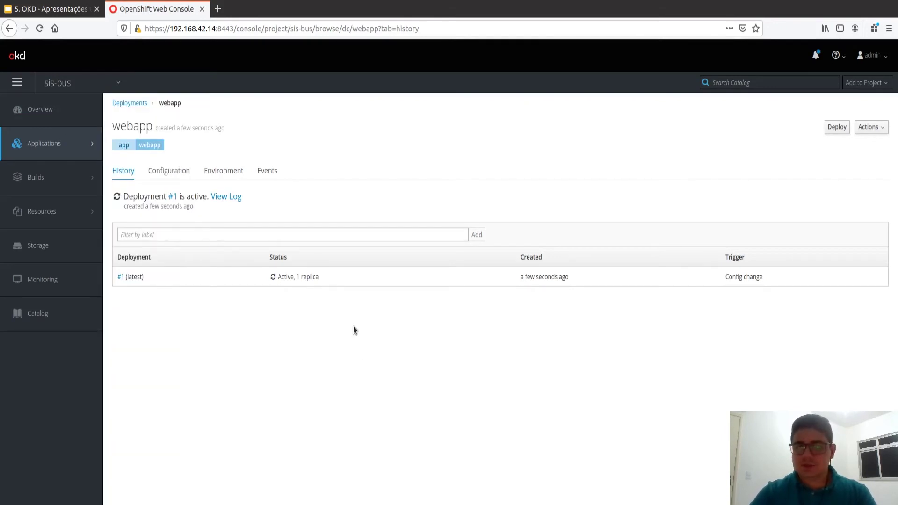
Step: Check the project's routes and view the details of the webapp pod
mouse_move(72, 148)
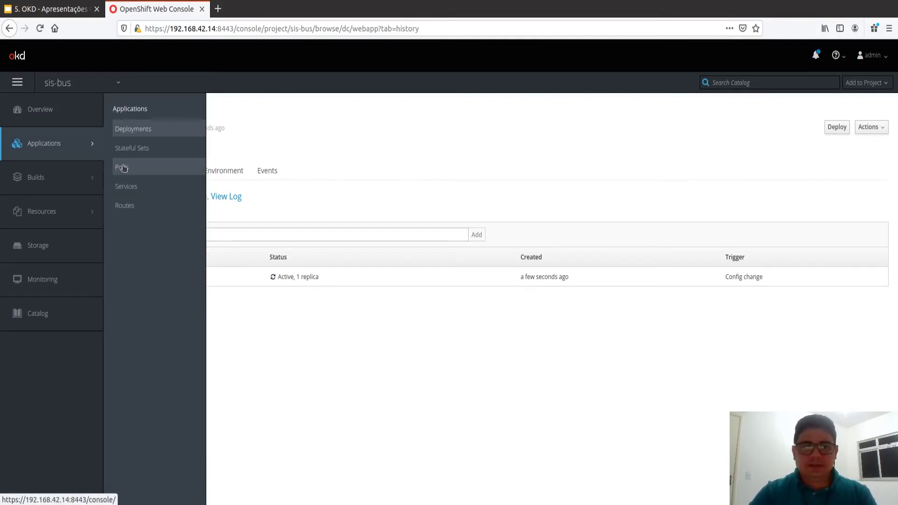
left_click(125, 207)
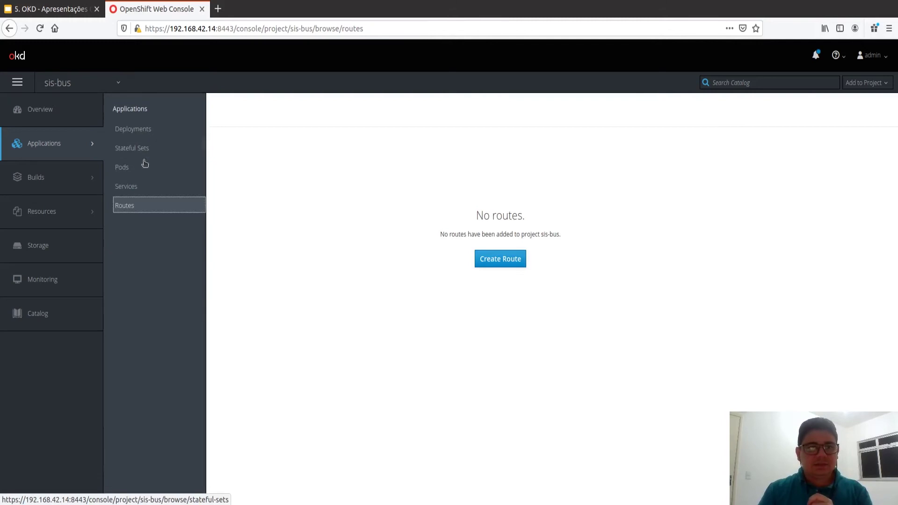
left_click(143, 167)
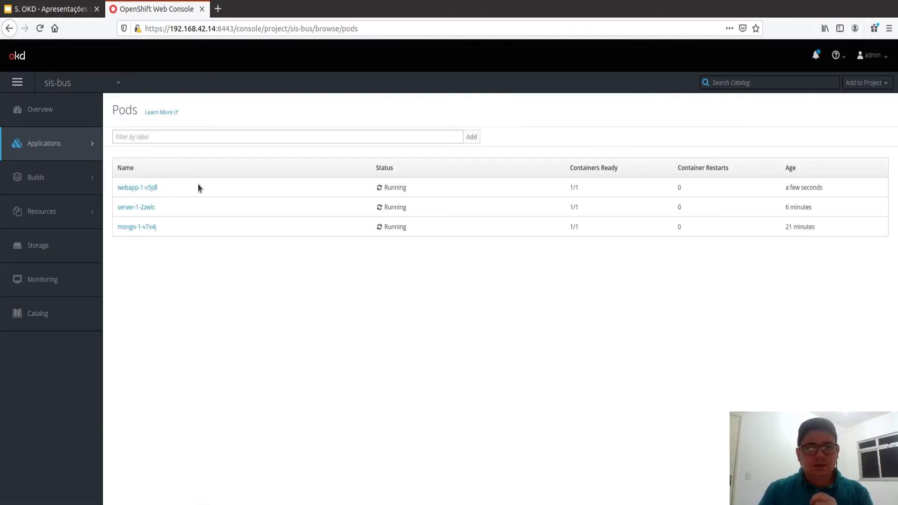
left_click(149, 189)
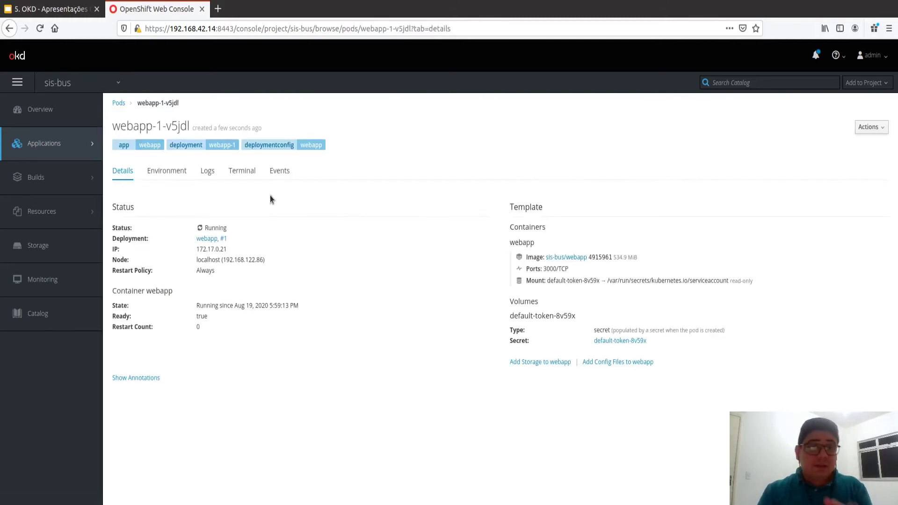
Step: Start creating a route from the webapp service's details and set the route's path to /
mouse_move(80, 137)
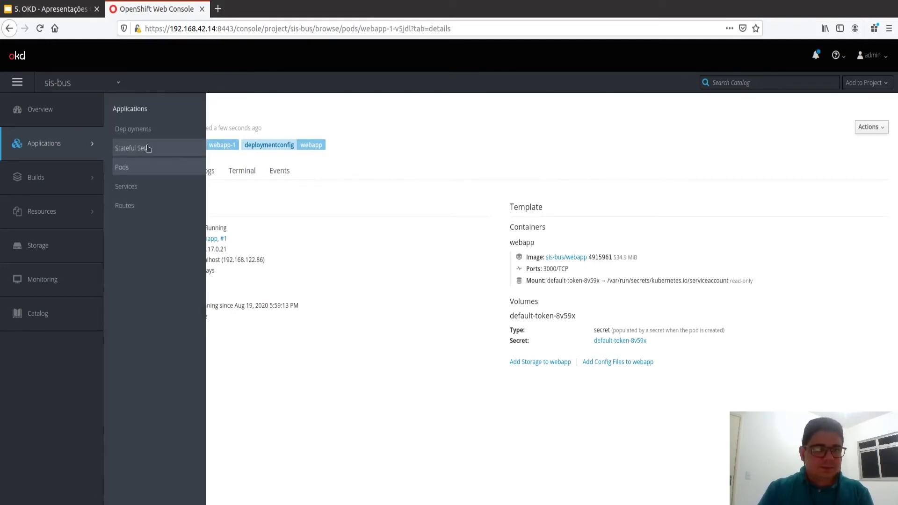
left_click(135, 189)
left_click(129, 187)
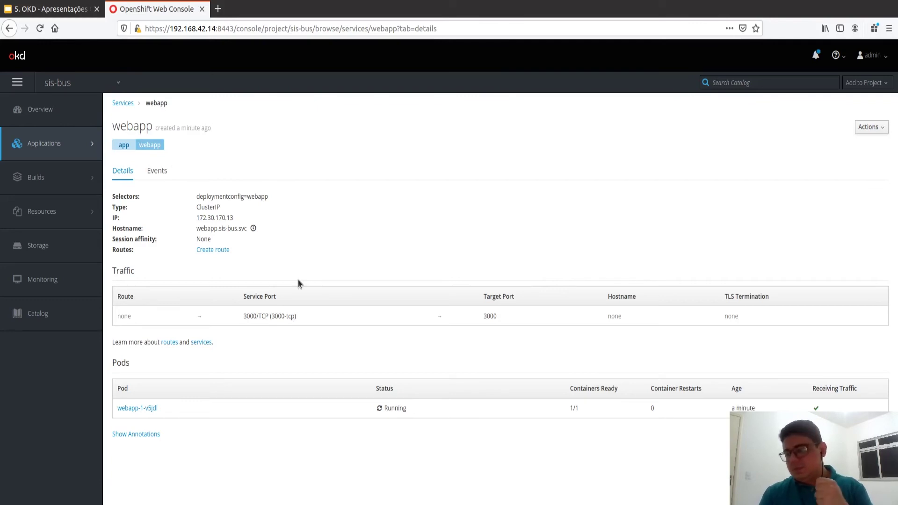
left_click(217, 250)
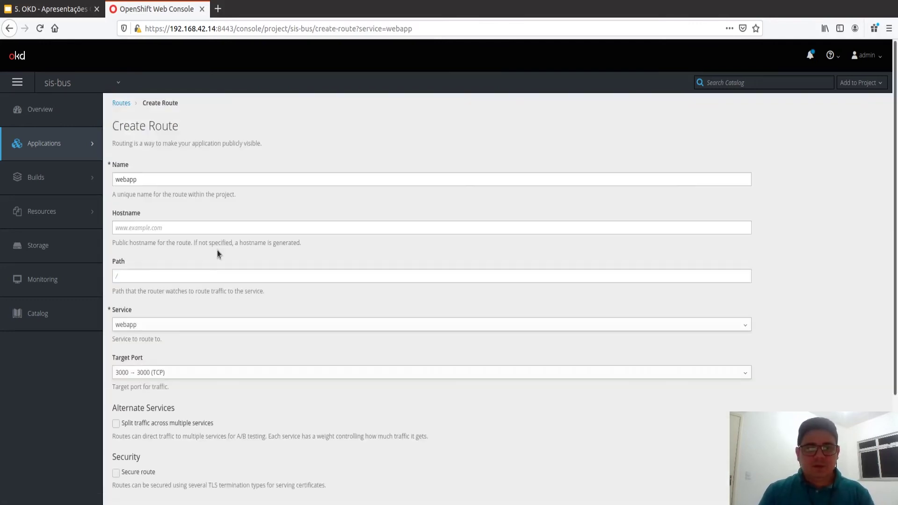
left_click(170, 230)
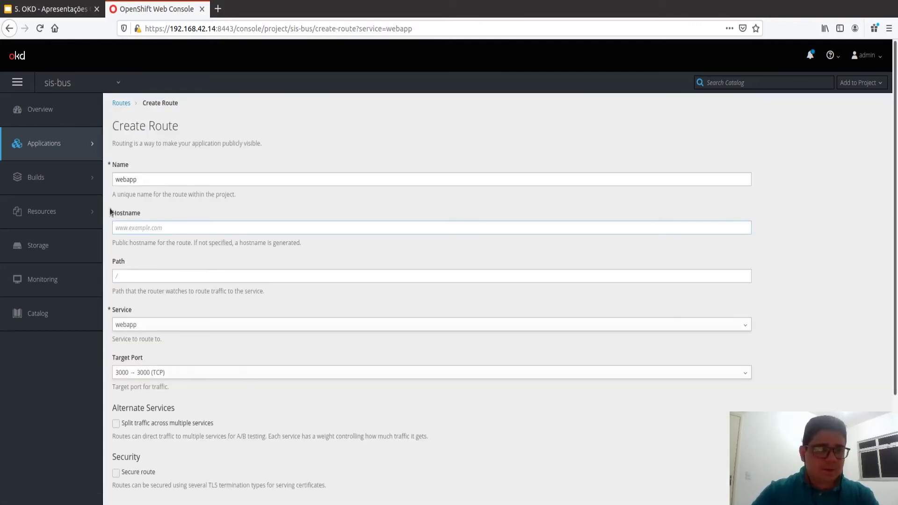
scroll(154, 243, "down", 1)
left_click(142, 242)
scroll(145, 244, "down", 2)
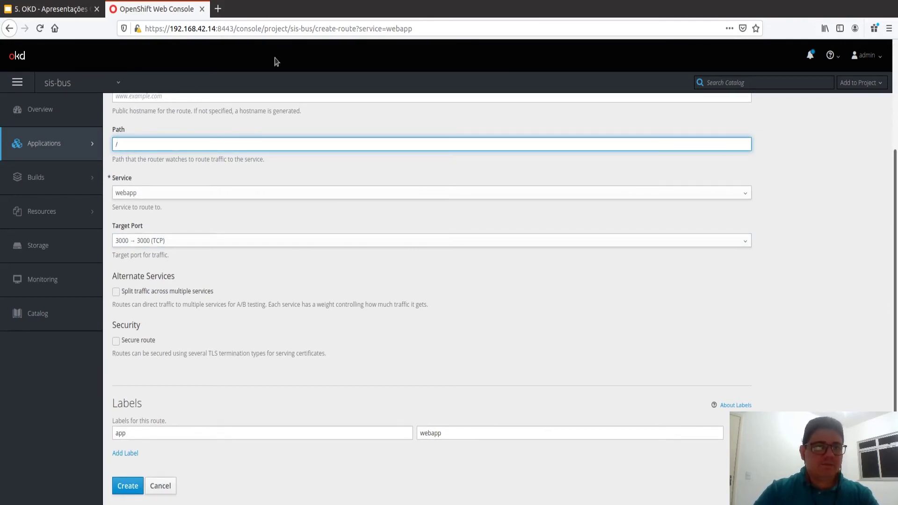
Step: Set the webapp route's hostname to sisbus.com/
scroll(240, 106, "up", 3)
left_click(221, 186)
type("www")
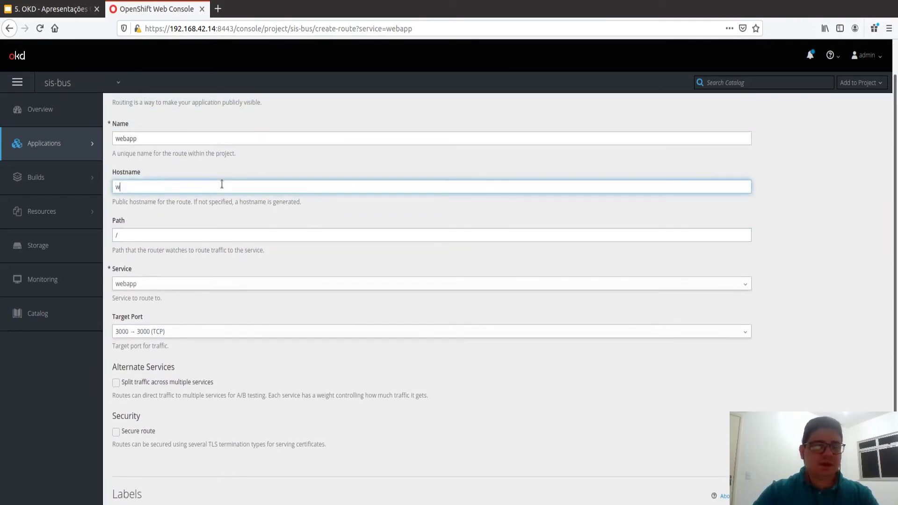
key("BackSpace")
key("BackSpace")
key("BackSpace")
type("sisbus.")
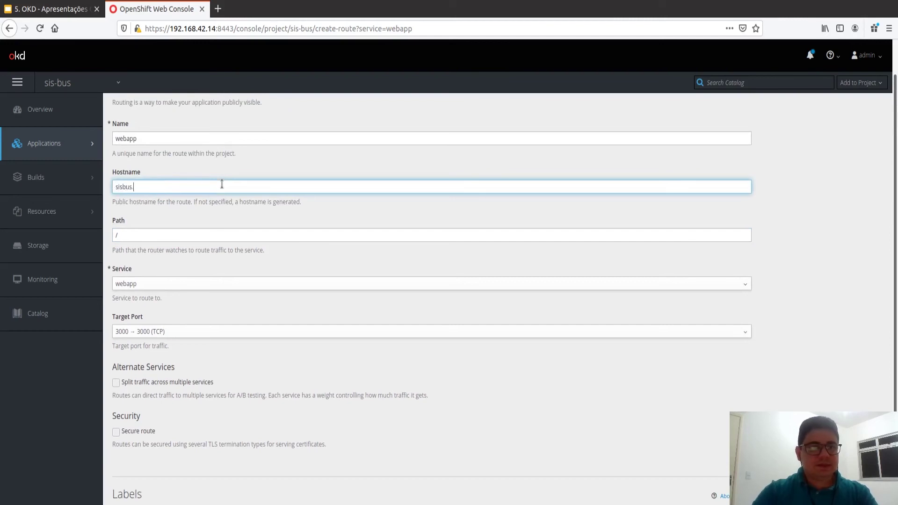
type("com/")
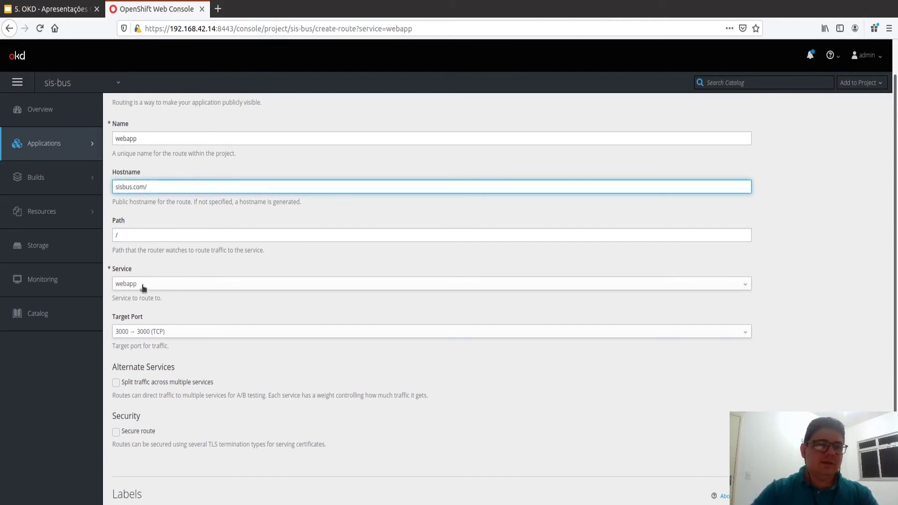
Step: Clear the webapp route's custom hostname and path and create the route for the webapp service on target port 3000
key("ctrl+a")
key("BackSpace")
left_click(204, 233)
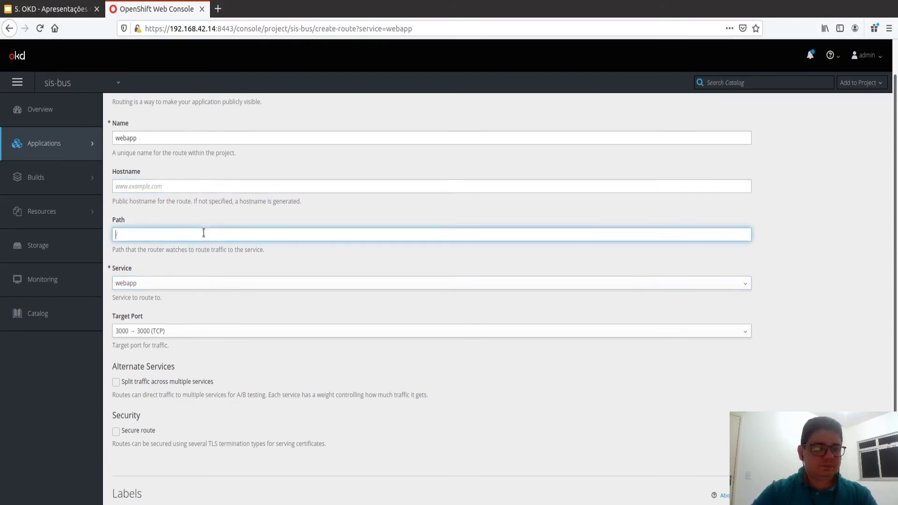
scroll(203, 233, "down", 2)
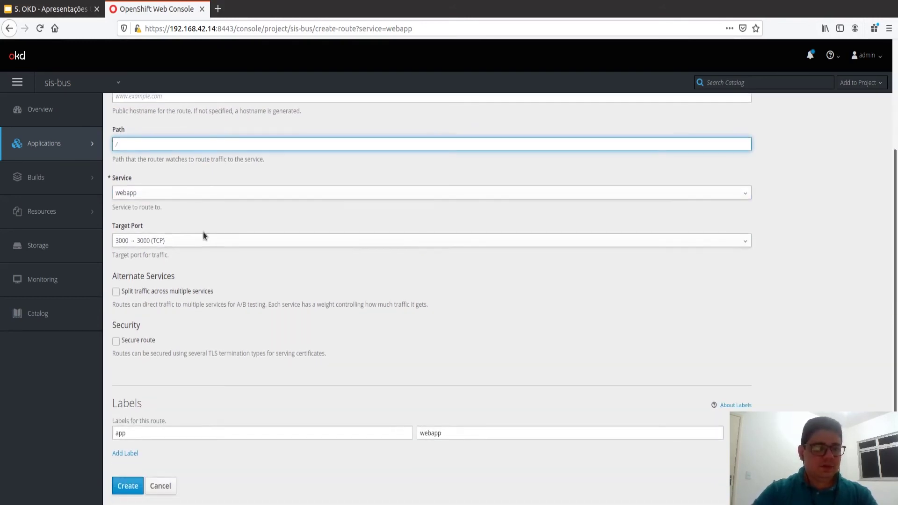
left_click(123, 488)
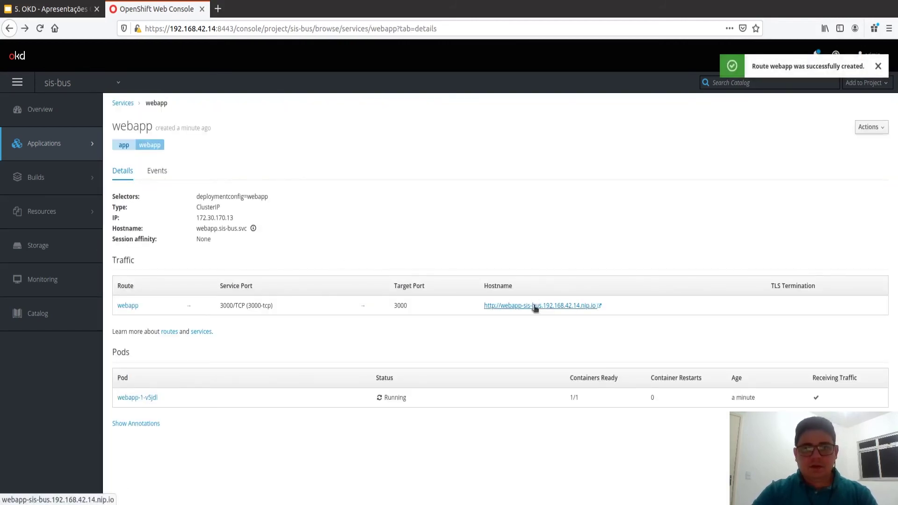
Step: Open the webapp through its route hostname and show the page's output in the browser's developer console
left_click(535, 306)
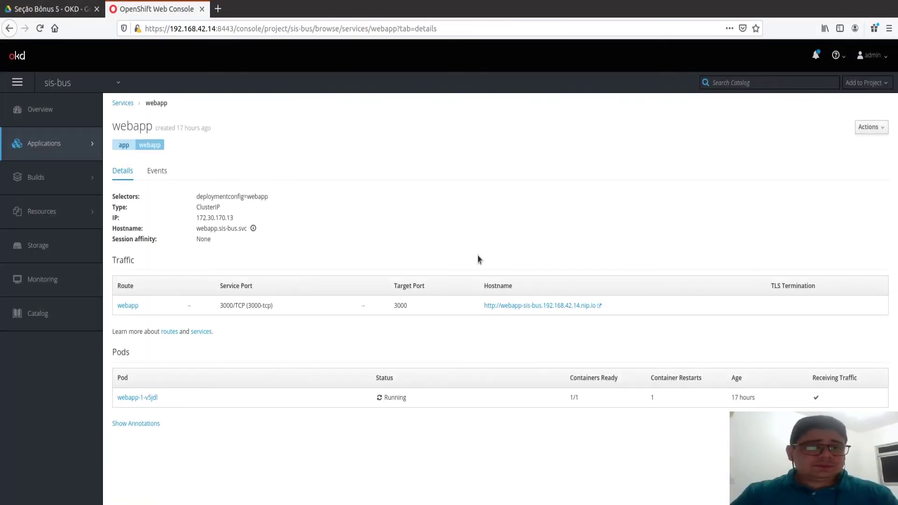
left_click(522, 305)
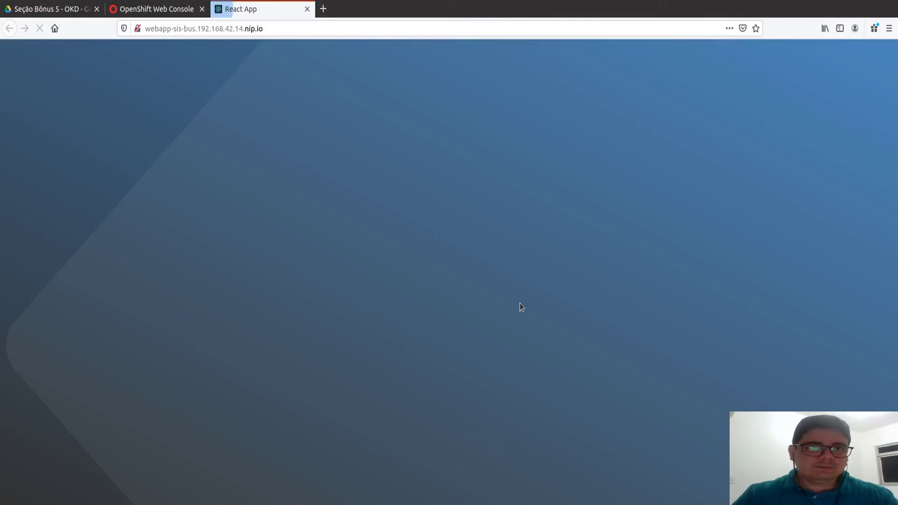
left_click(389, 31)
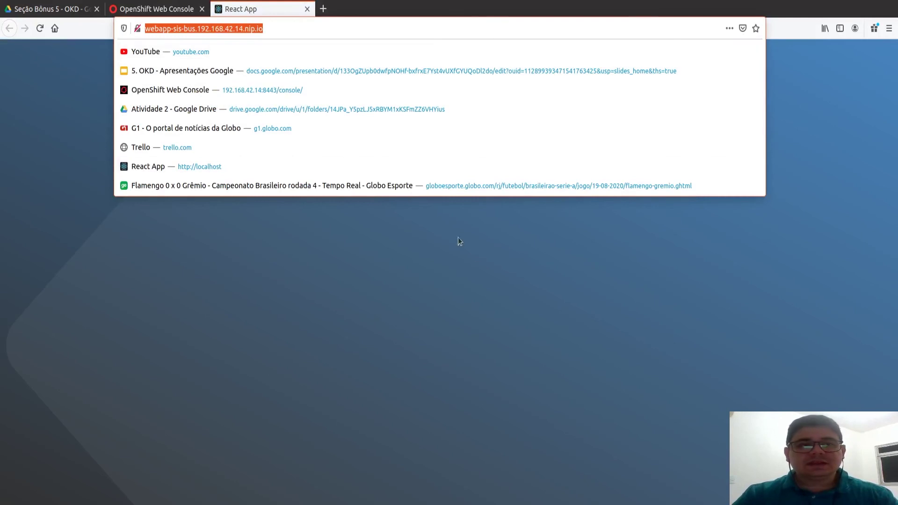
left_click(478, 266)
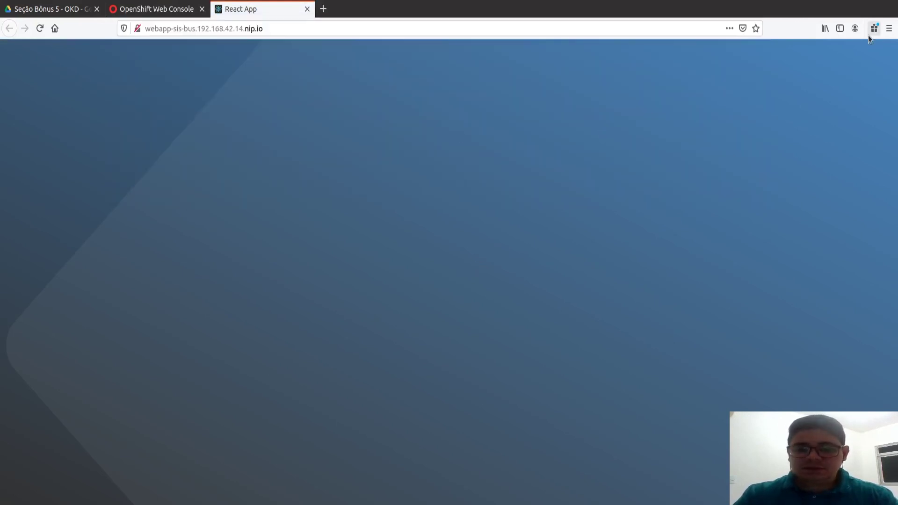
key("F12")
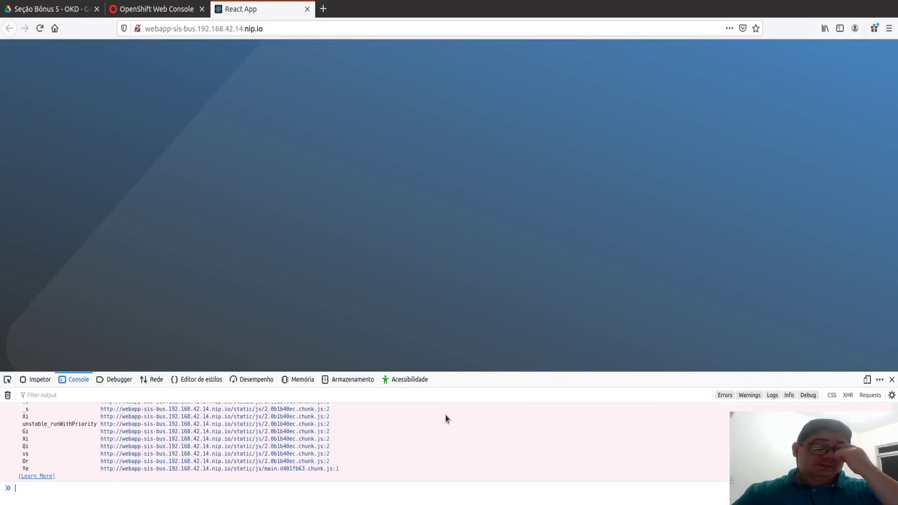